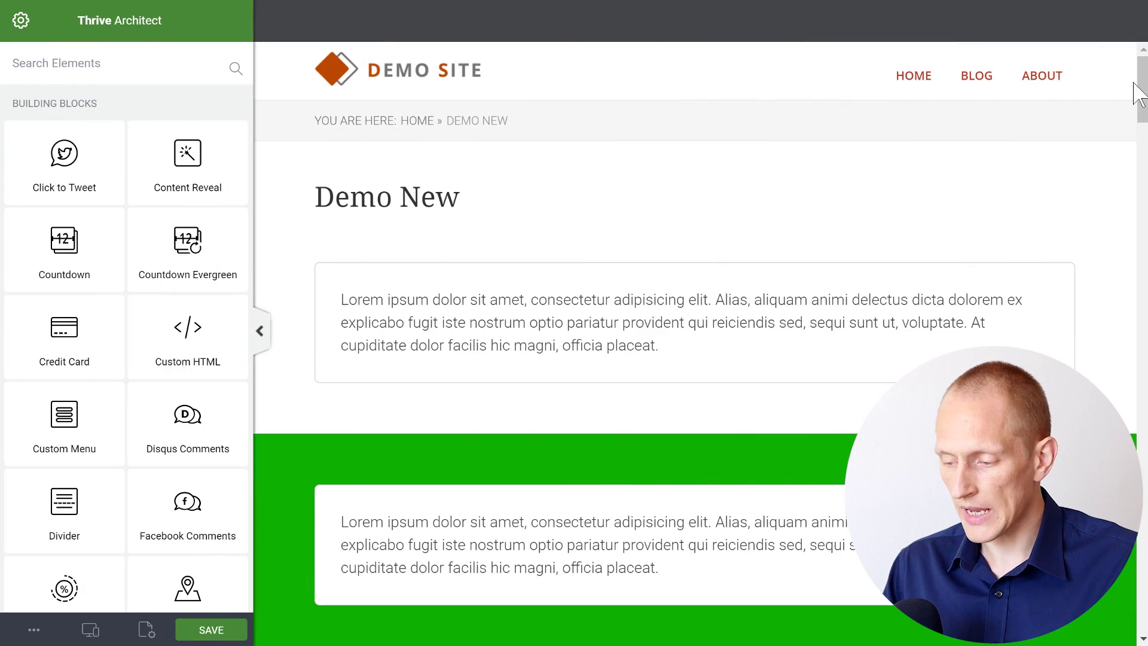
Step: Select the first content box and add a new outer shadow to it
scroll(1144, 89, "down", 2)
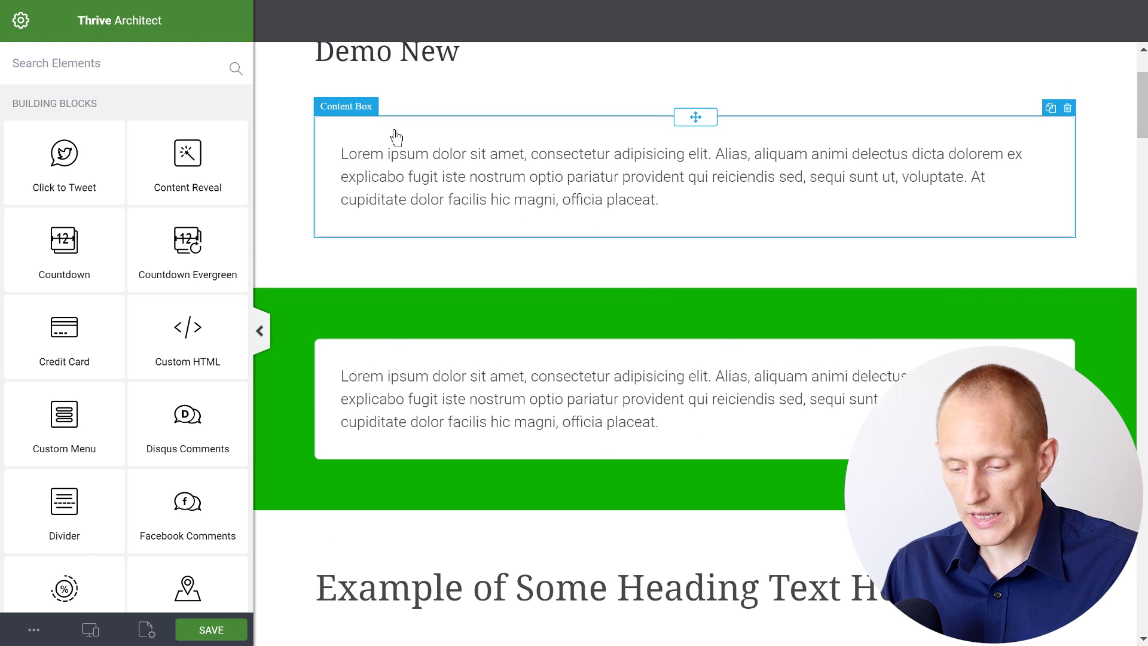
left_click(396, 136)
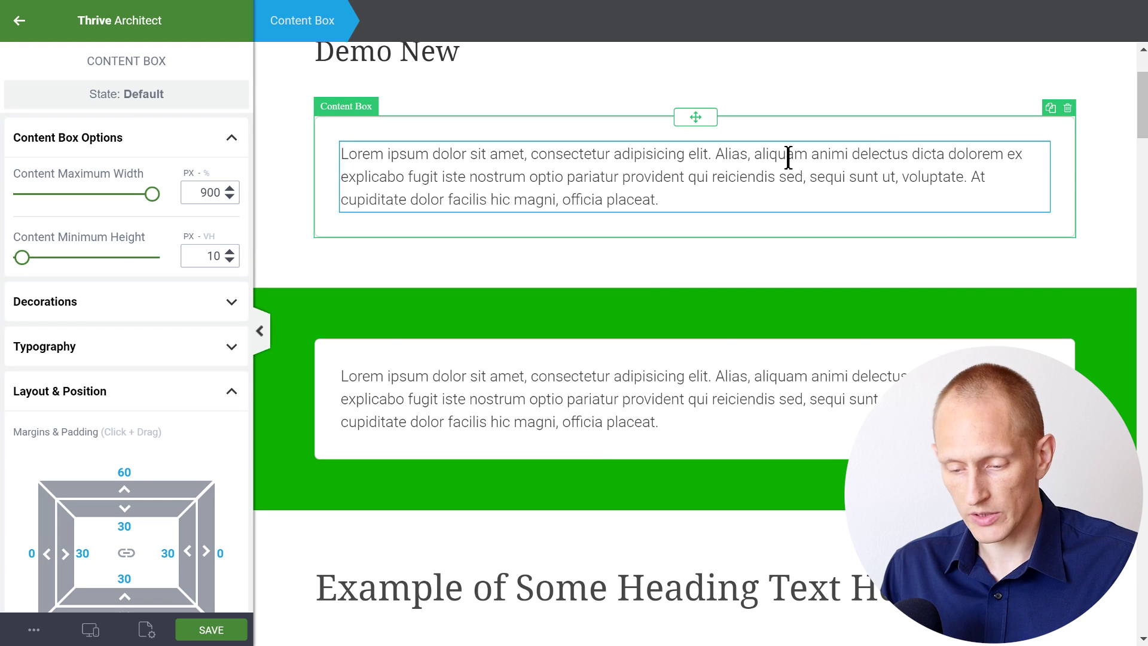
left_click(123, 396)
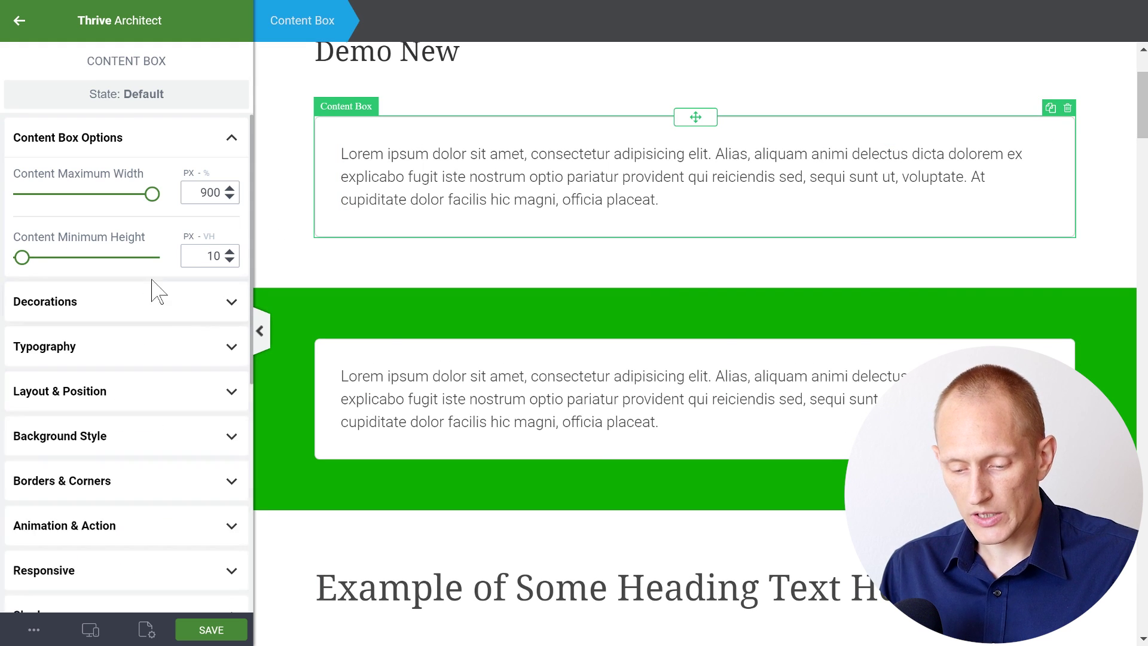
scroll(154, 287, "down", 3)
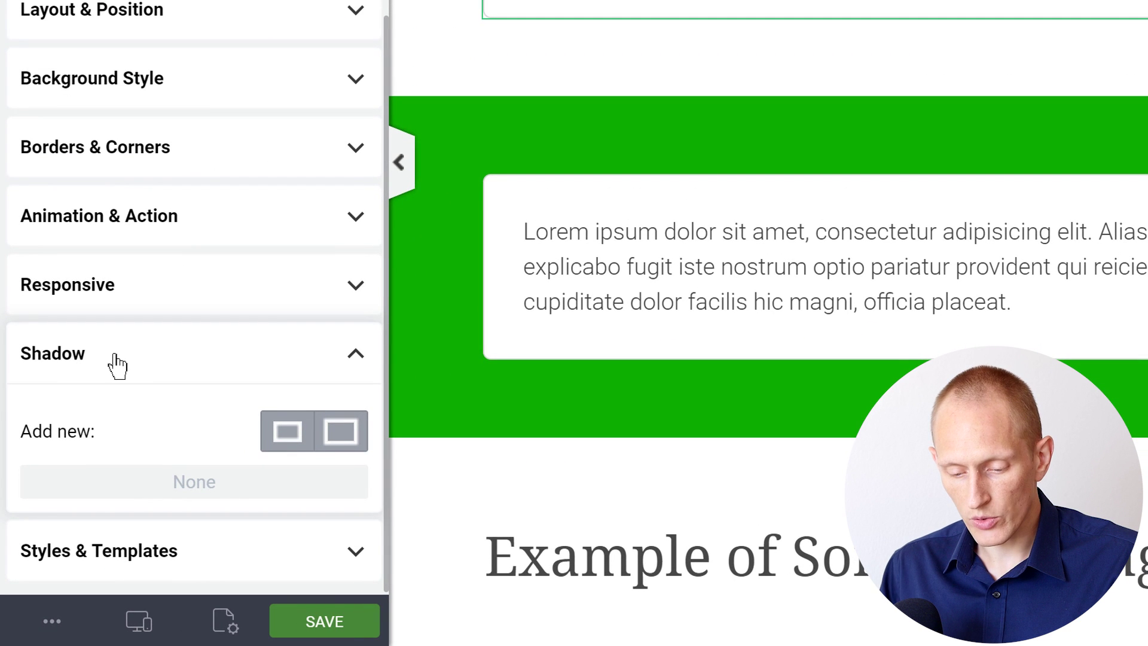
left_click(354, 444)
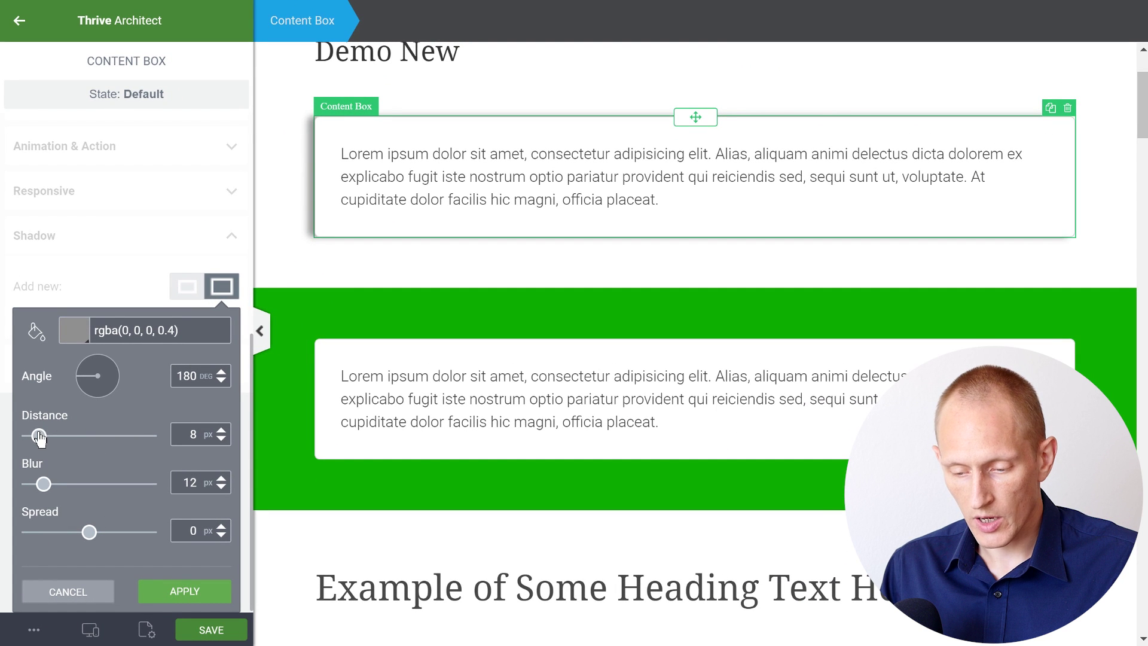
Step: Push the shadow out to 20 px, rotate it, blur it heavily, and raise black opacity to 54.4%
left_click_drag(39, 437, 53, 437)
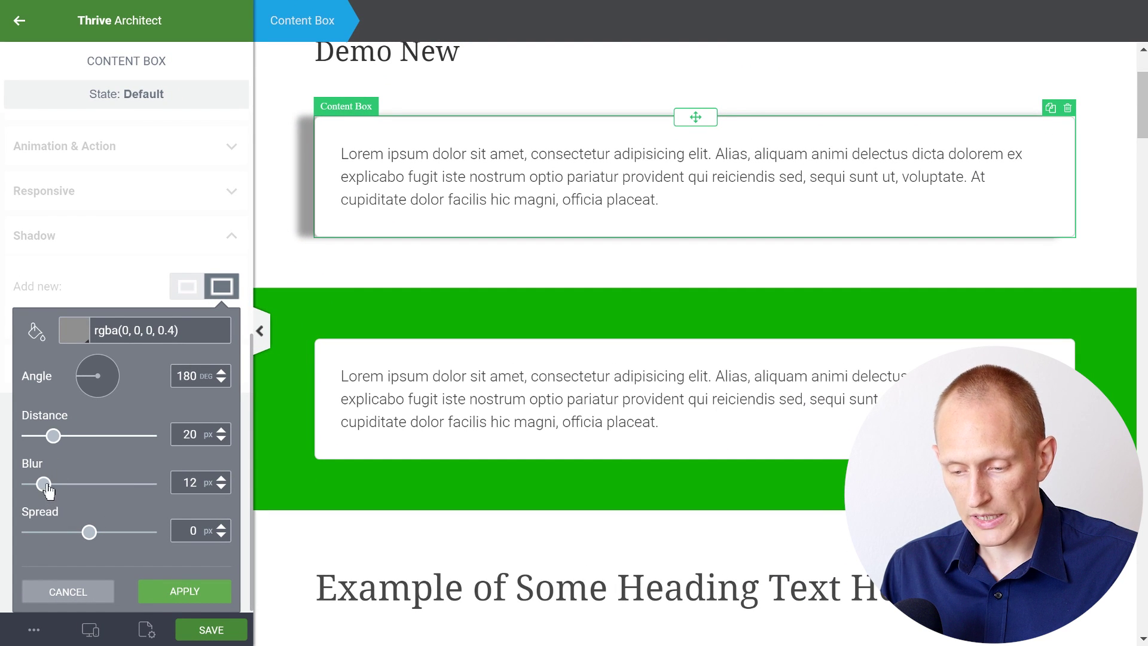
left_click_drag(82, 383, 80, 436)
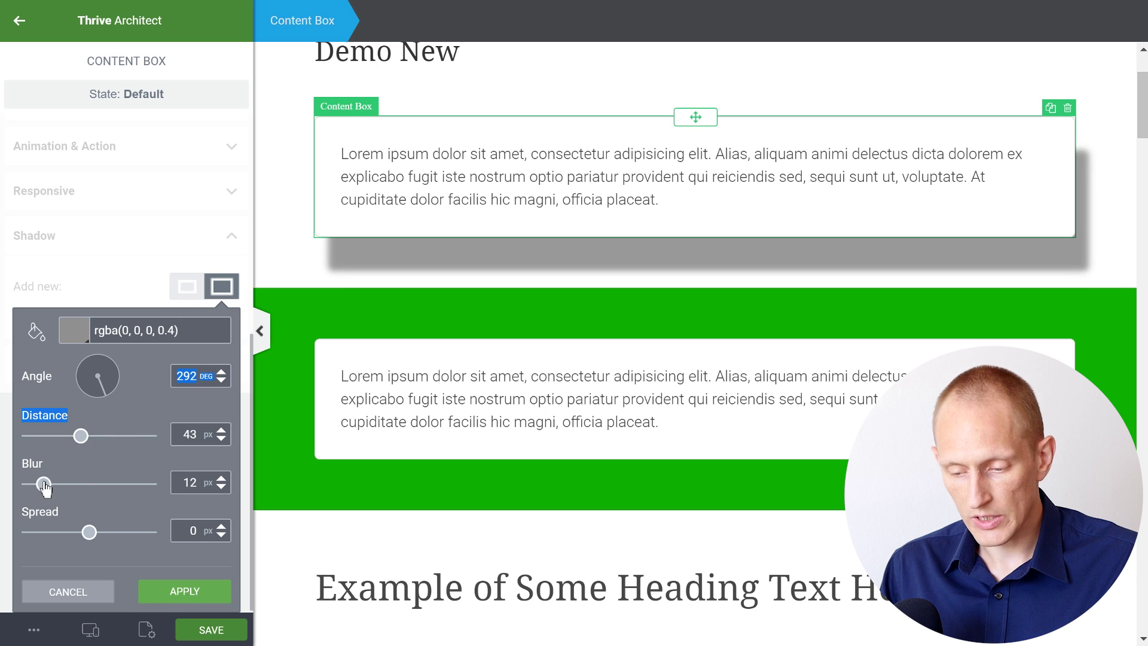
left_click_drag(44, 484, 70, 484)
mouse_move(94, 540)
left_mouse_down()
mouse_move(134, 535)
mouse_move(56, 532)
mouse_move(133, 534)
mouse_move(83, 535)
left_mouse_up()
left_click(81, 336)
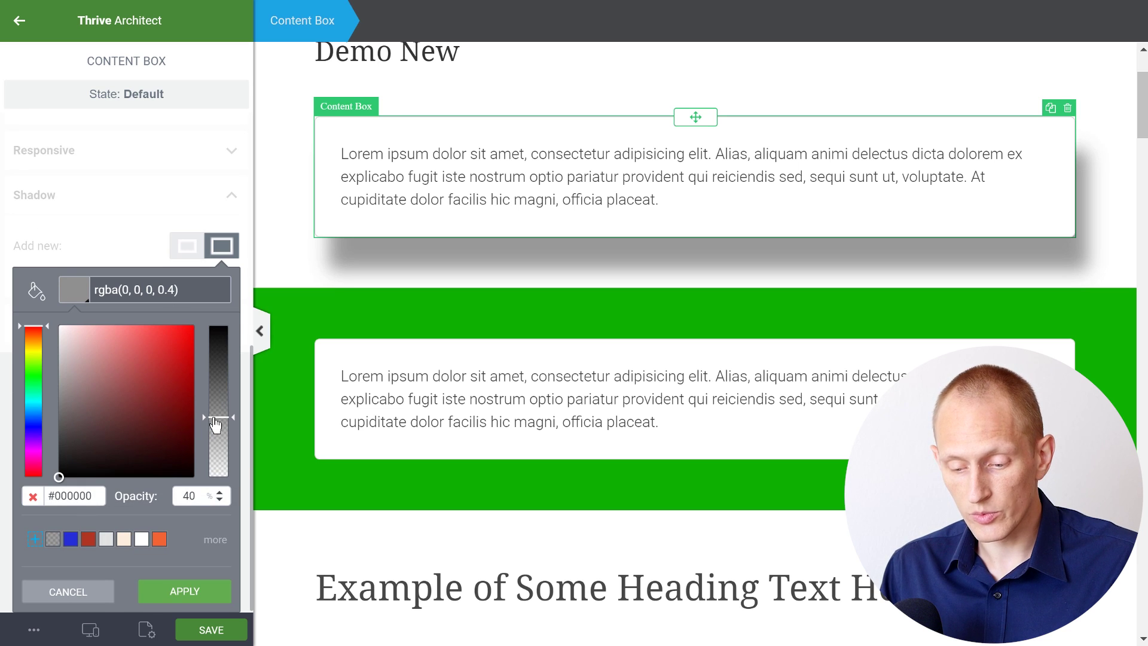
mouse_move(215, 419)
left_mouse_down()
mouse_move(218, 390)
mouse_move(226, 437)
mouse_move(224, 392)
mouse_move(226, 403)
left_mouse_up()
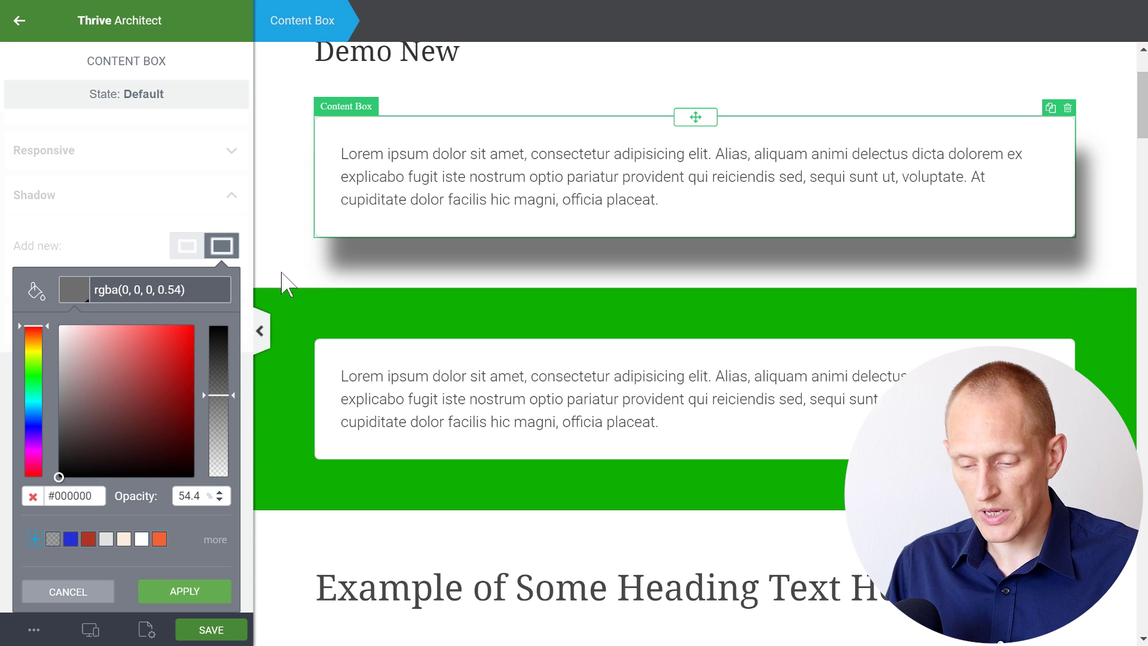
Step: Discard the trial shadow and add an outer shadow to the green section's content box
left_click(68, 591)
left_click(71, 593)
scroll(618, 390, "down", 2)
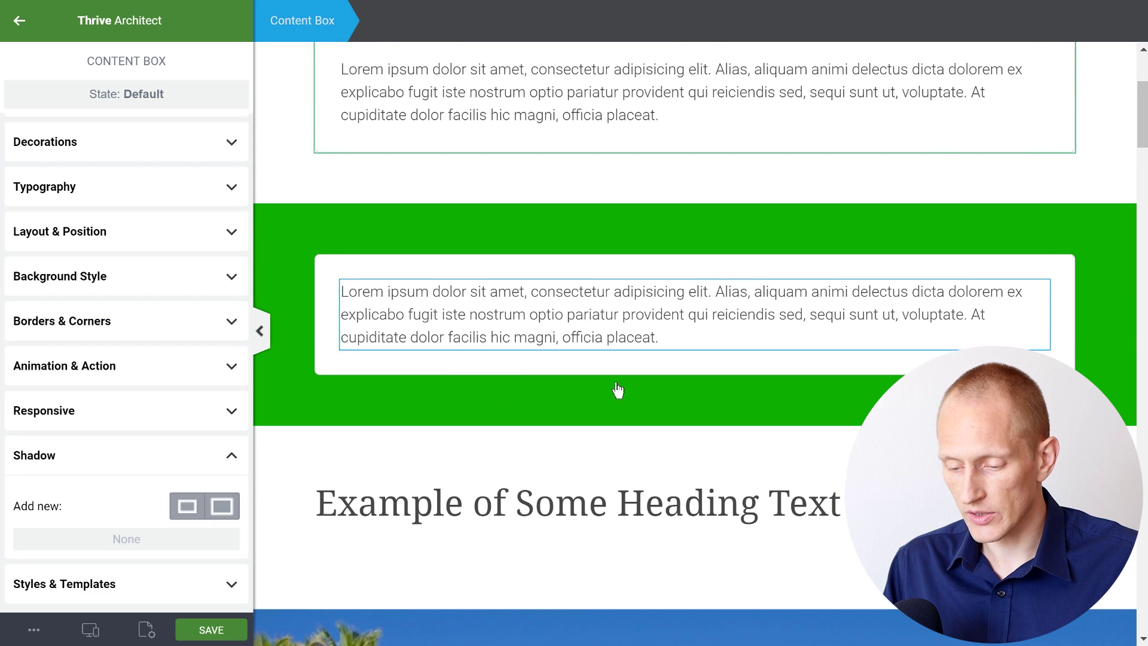
left_click(354, 267)
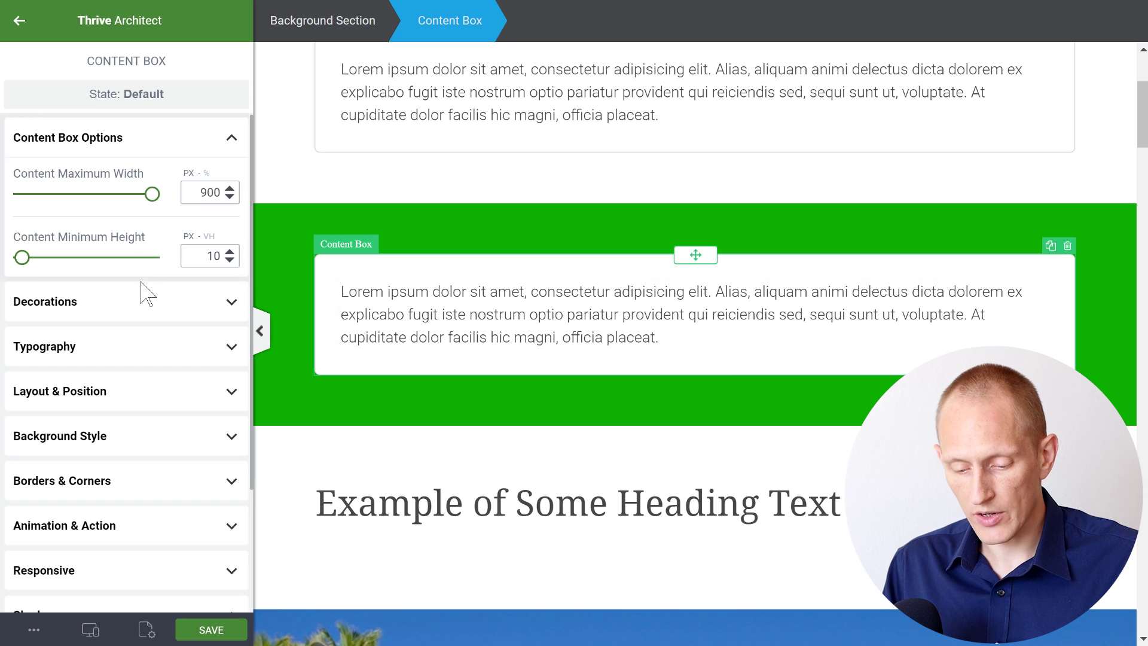
scroll(125, 514, "down", 3)
left_click(215, 507)
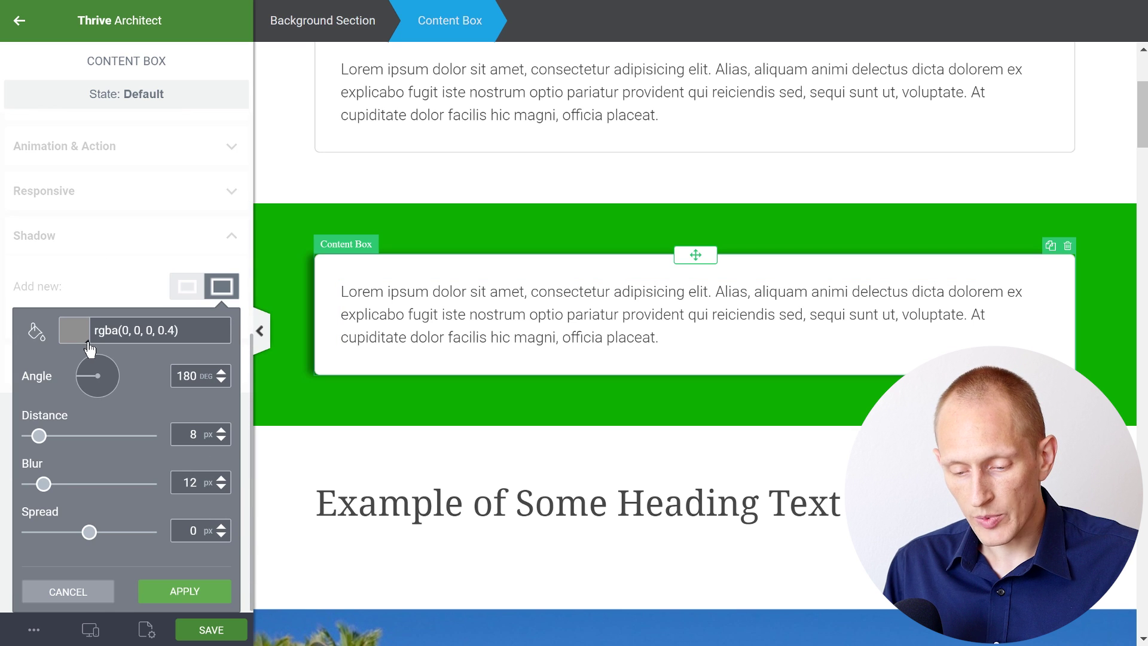
Step: Set the shadow to 293°, blur 23, spread 4, green #2c9339 at 100% opacity, and apply it
left_click_drag(91, 390, 110, 404)
left_click_drag(43, 484, 55, 485)
left_click_drag(88, 532, 96, 538)
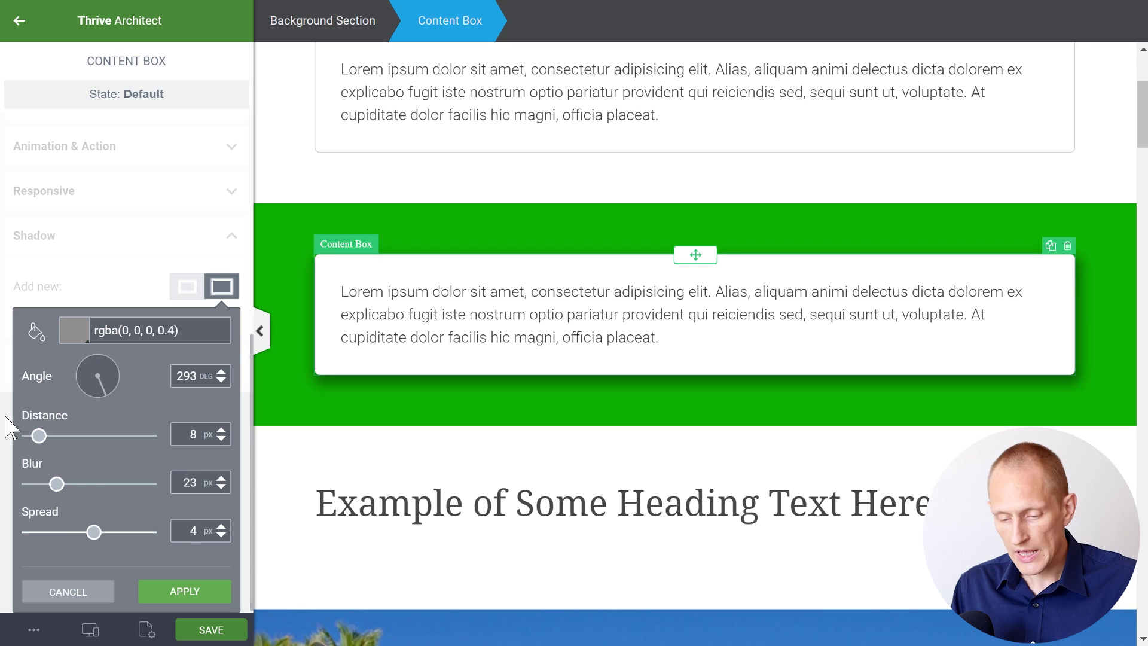
left_click(74, 332)
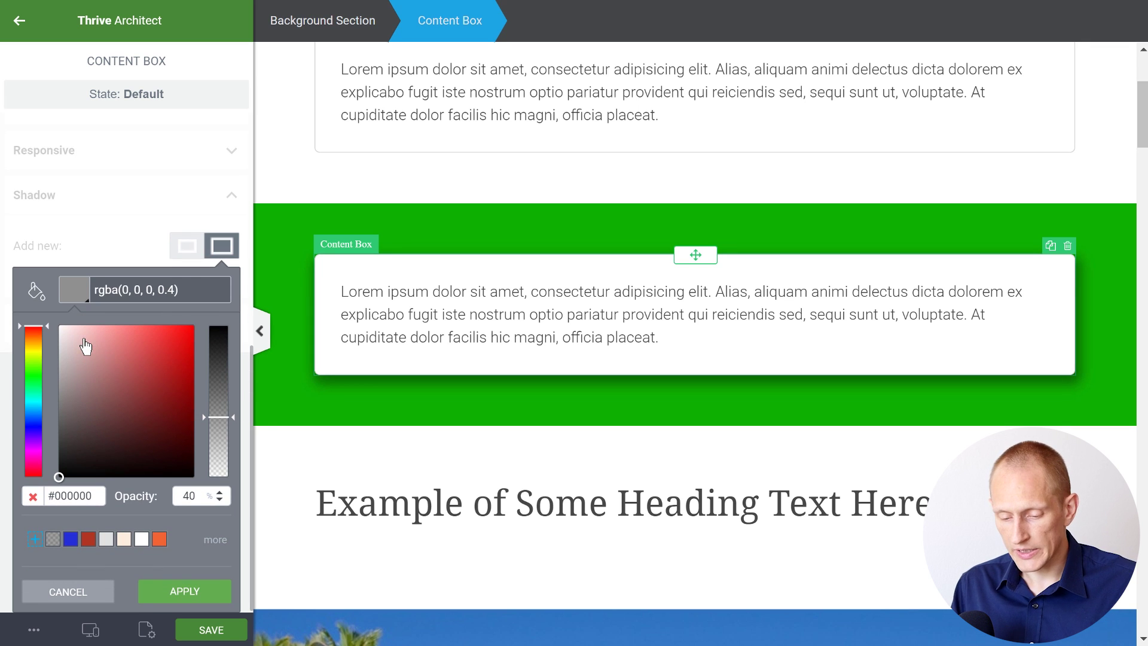
left_click(38, 380)
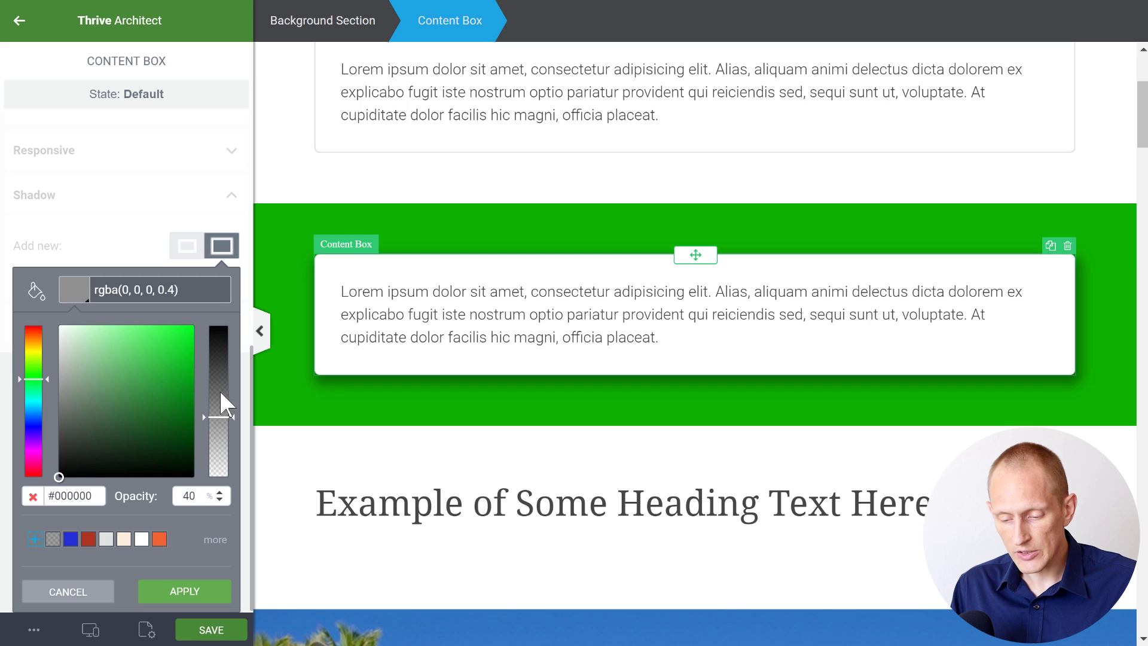
left_click_drag(221, 398, 228, 302)
left_click(157, 397)
mouse_move(157, 397)
left_mouse_down()
mouse_move(175, 423)
mouse_move(155, 398)
left_mouse_up()
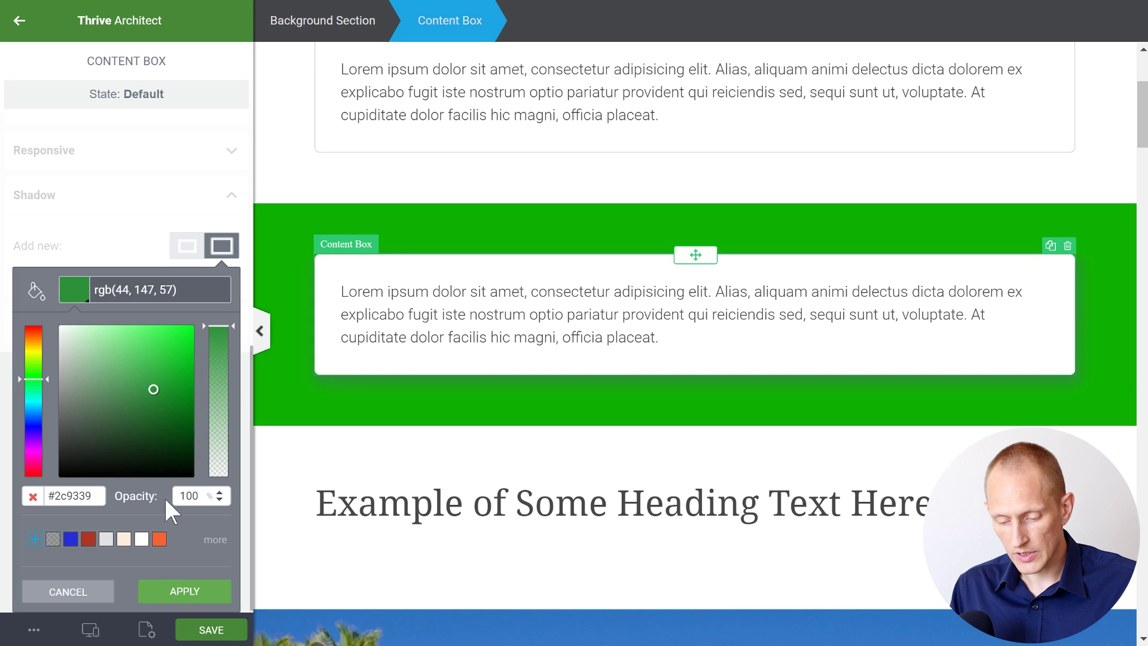
left_click(172, 596)
left_click(173, 595)
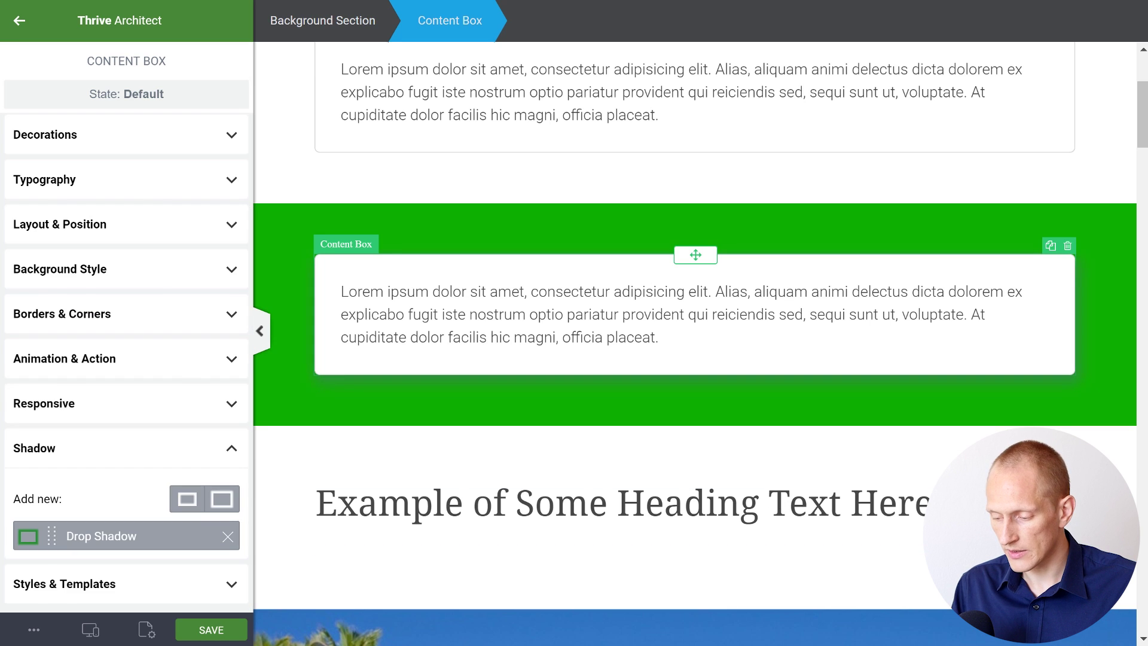
key("Escape")
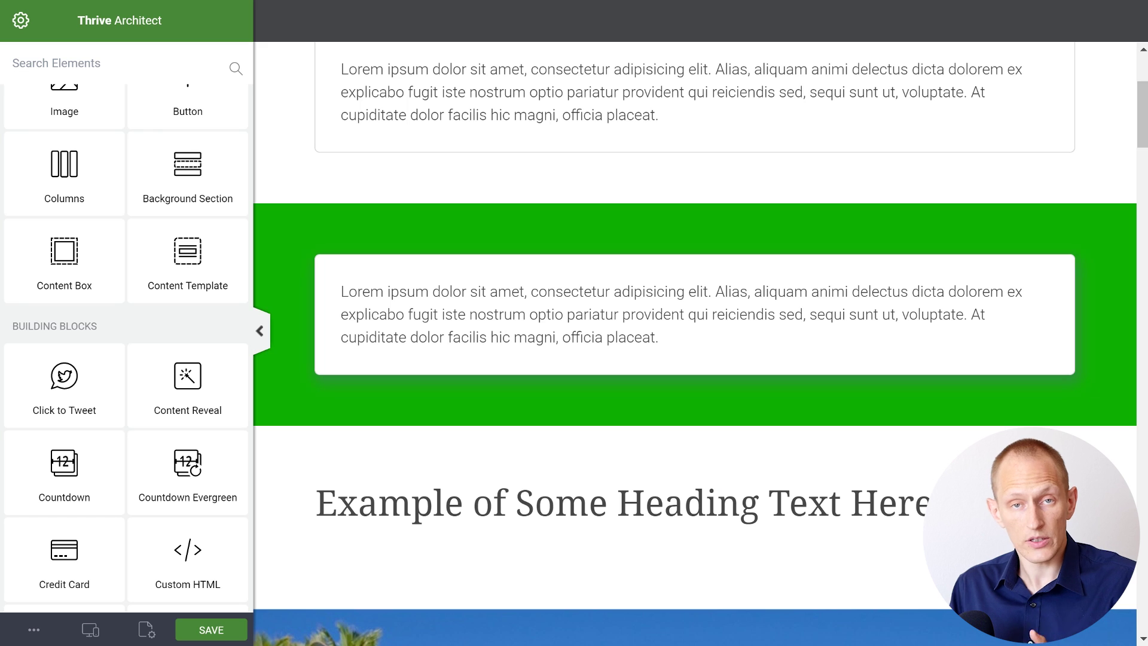
Step: Duplicate the green-shadowed content box and place the copy below the section
left_click(1051, 246)
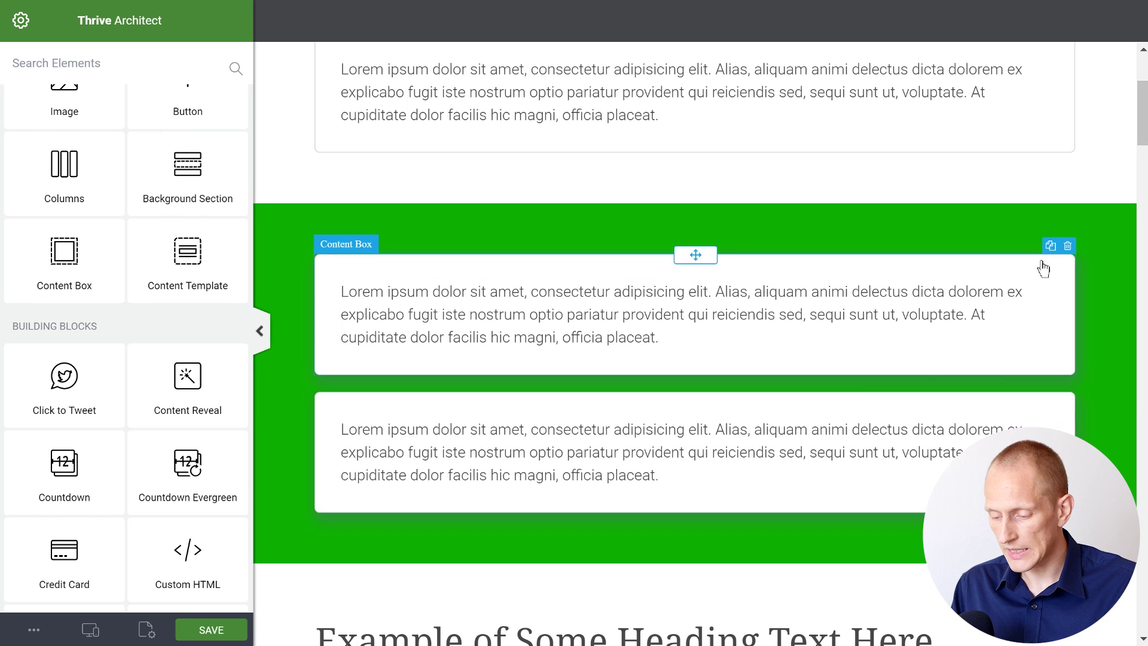
left_click_drag(696, 392, 712, 581)
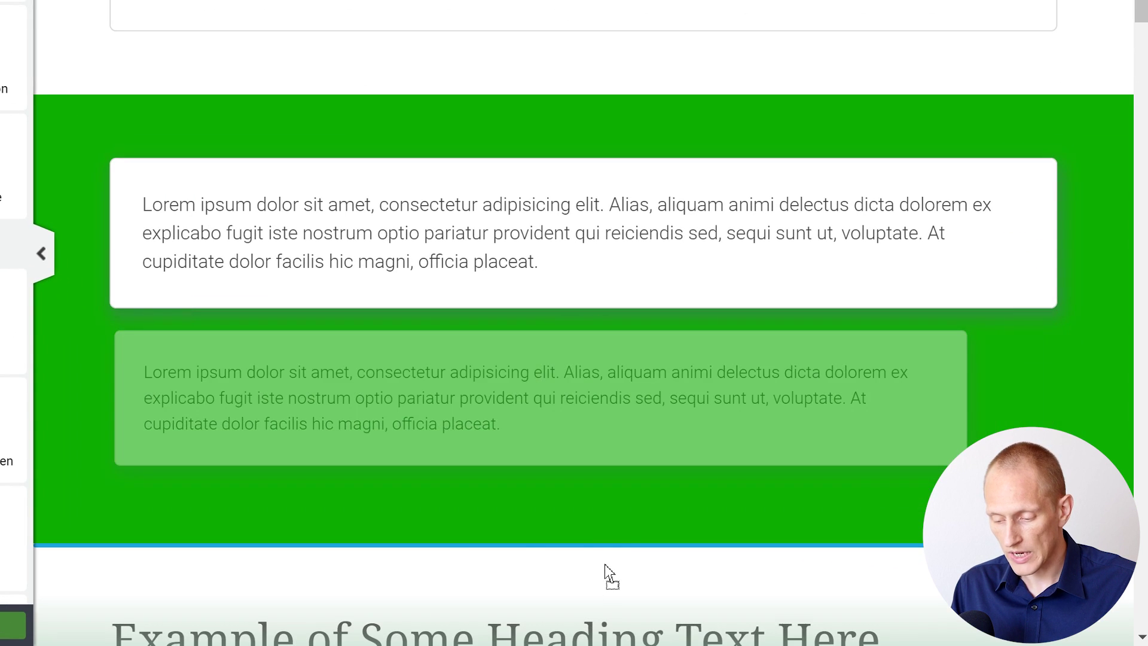
left_click_drag(604, 565, 605, 564)
scroll(792, 429, "down", 2)
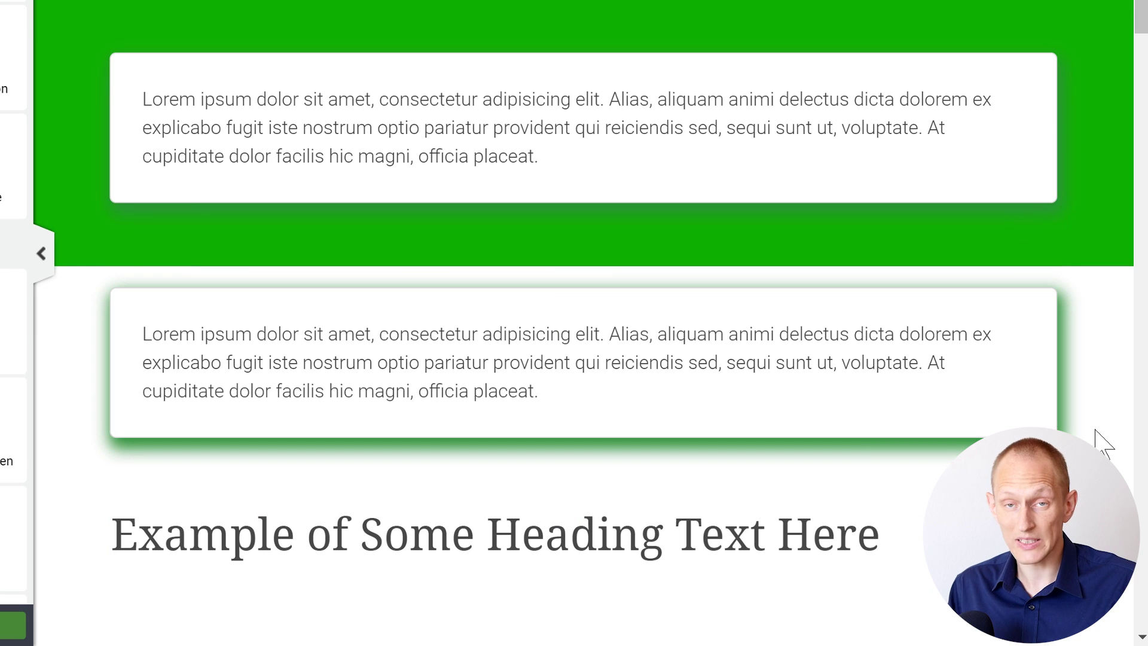
Step: Change the background section's colour from green to magenta #b10095
left_click(78, 26)
scroll(15, 323, "down", 4)
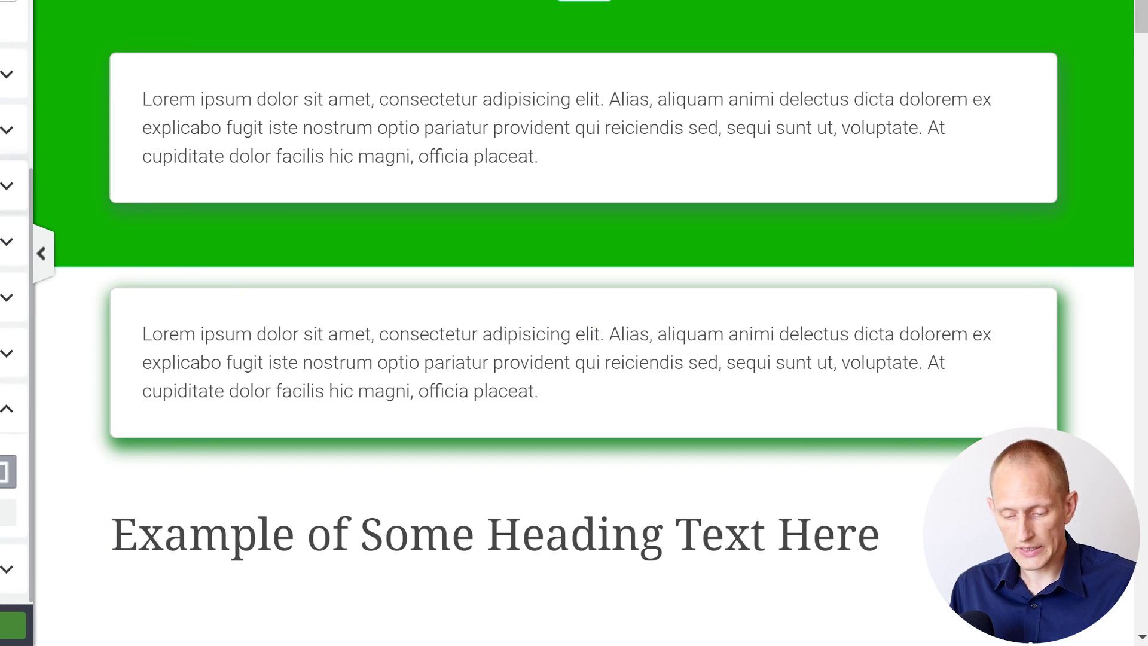
scroll(583, 323, "up", 2)
scroll(15, 395, "down", 5)
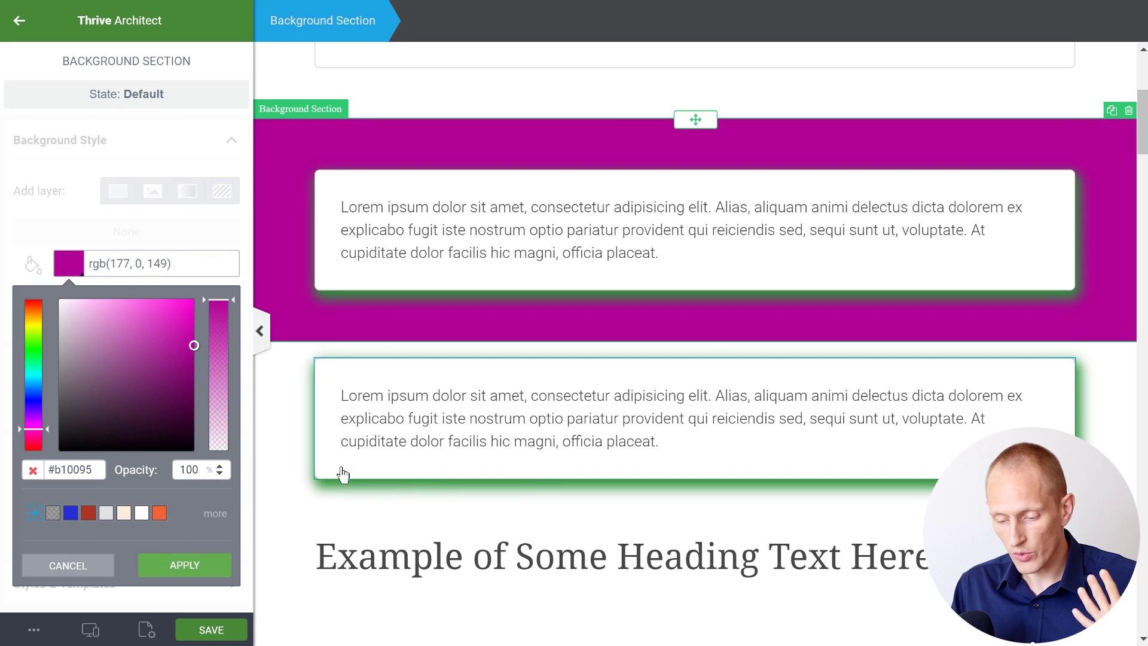
Step: Recolour the copied box's shadow to light grey rgb(225, 225, 225) and move the box into the magenta section
left_click(209, 466)
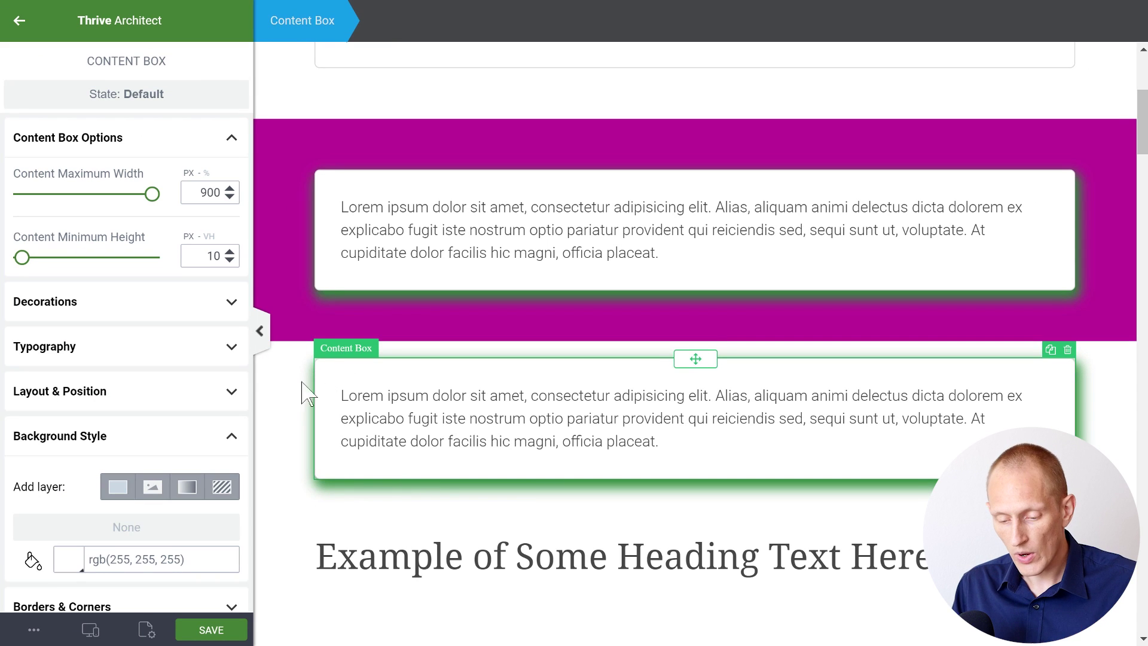
scroll(287, 390, "down", 2)
scroll(98, 496, "down", 5)
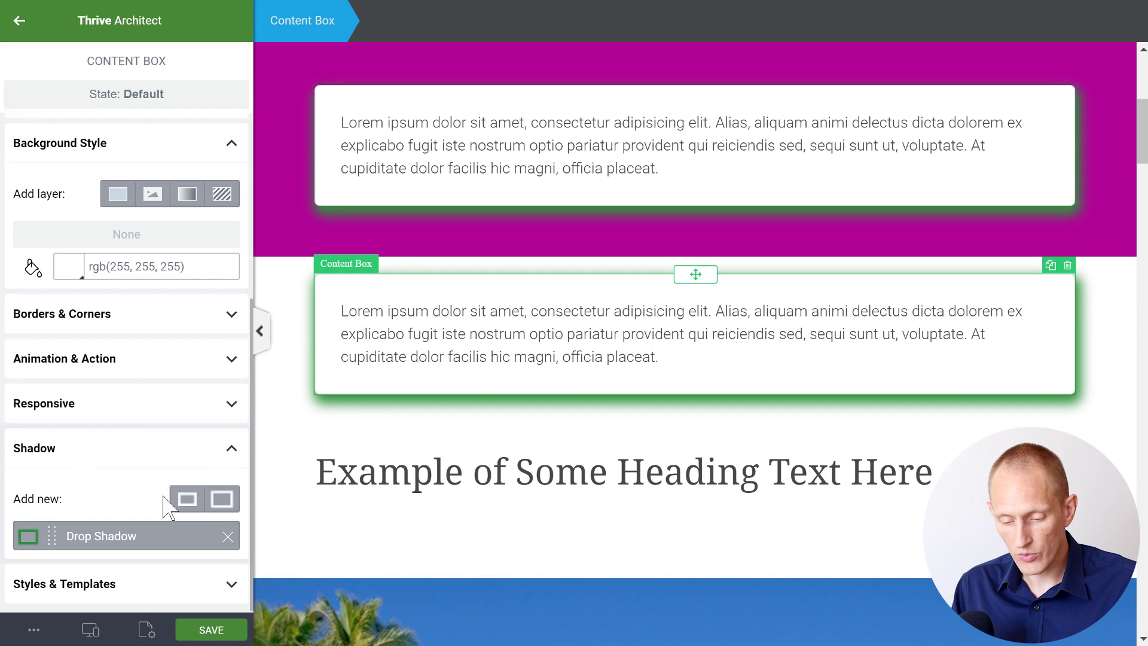
left_click(121, 538)
left_click(70, 333)
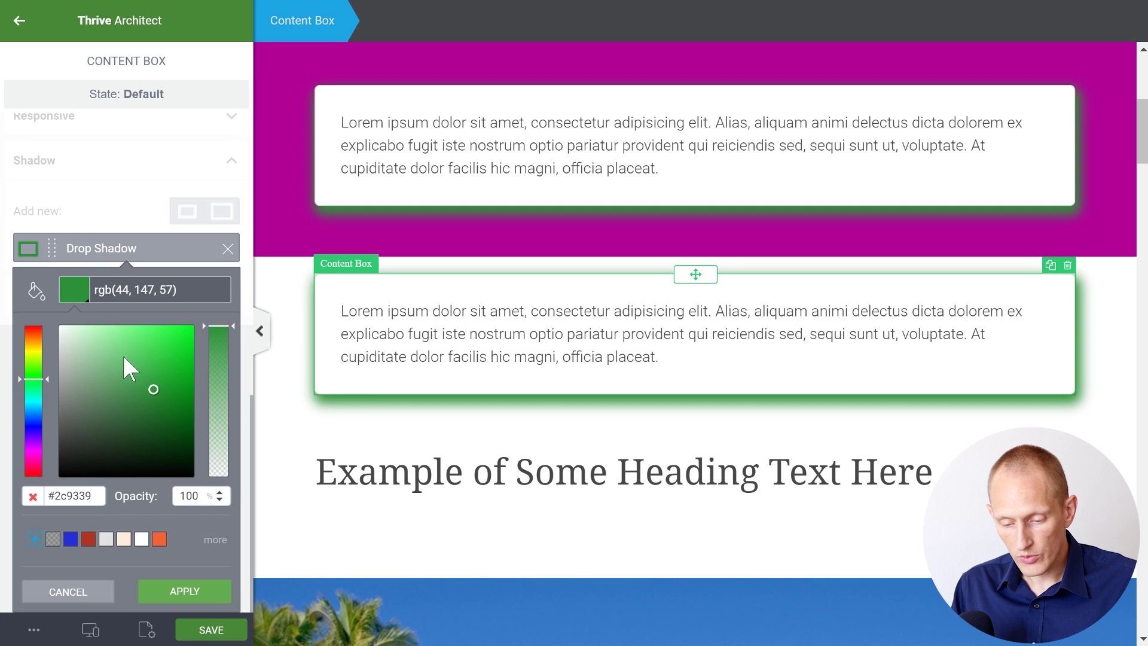
left_click_drag(93, 356, 31, 353)
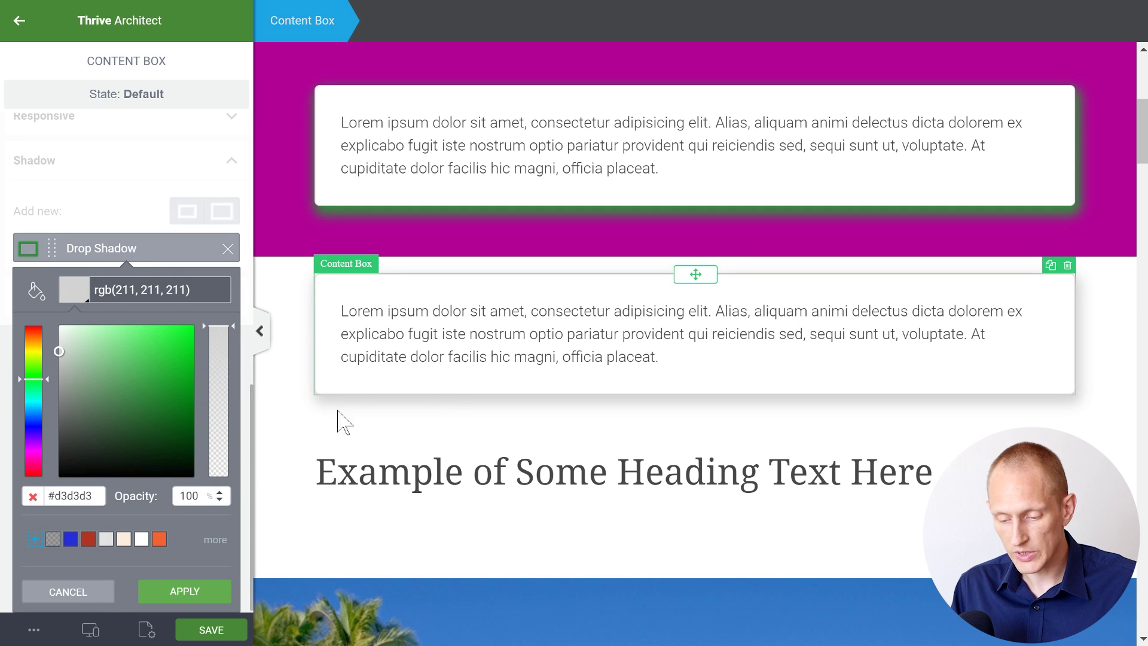
left_click_drag(57, 353, 46, 344)
left_click(177, 592)
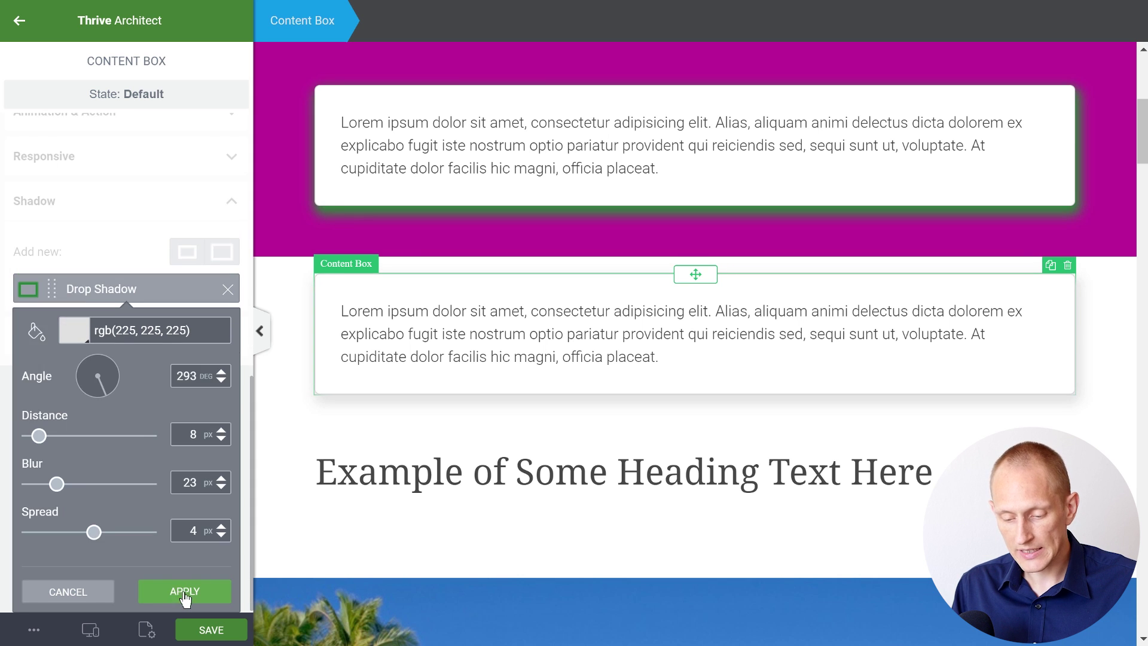
left_click(180, 592)
left_click_drag(700, 248, 691, 481)
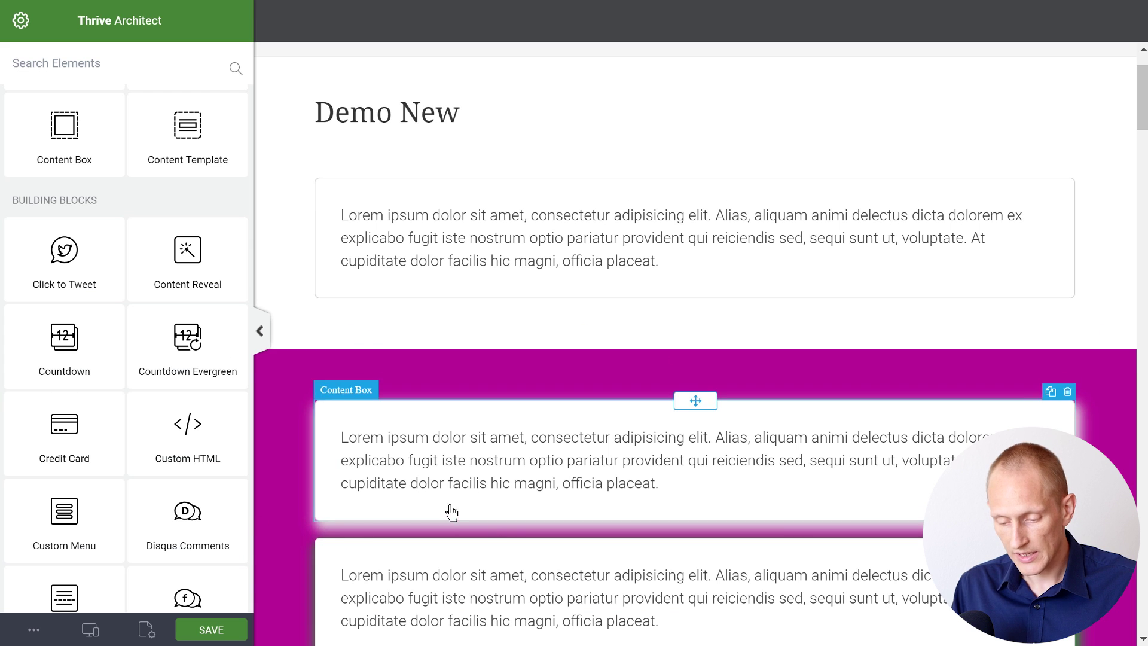
Step: Add a shadow to the top content box at 310° with about 81% opacity
scroll(431, 521, "down", 3)
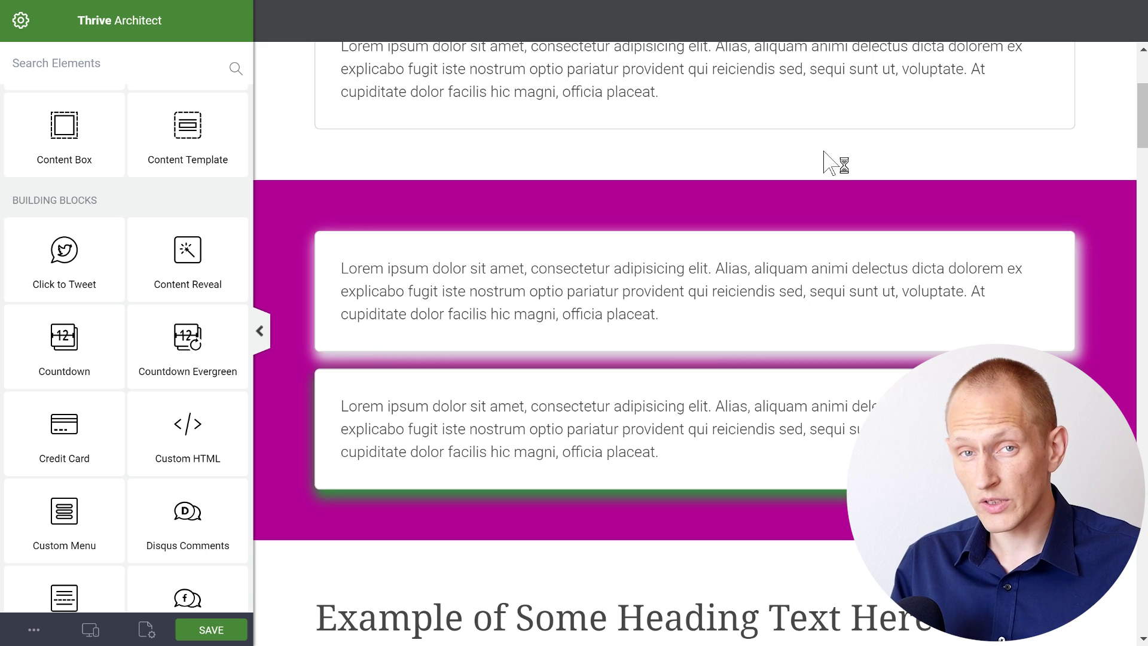
left_click(323, 123)
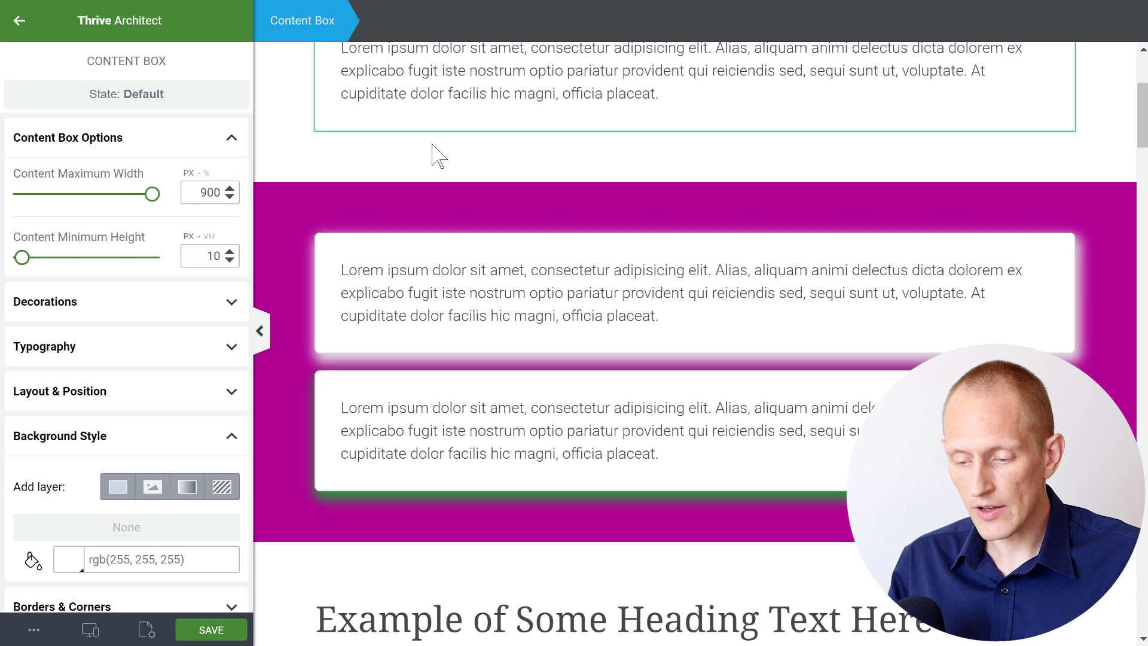
scroll(432, 144, "up", 1)
scroll(159, 477, "down", 5)
left_click(221, 506)
left_click(116, 398)
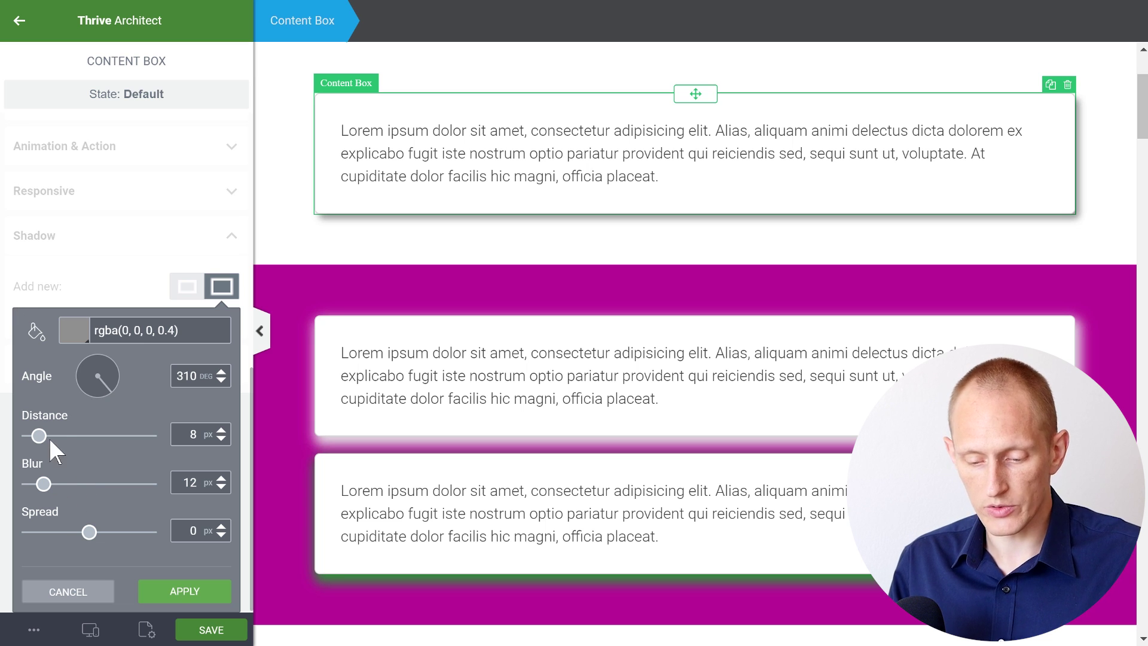
left_click(74, 344)
left_click_drag(211, 358, 219, 355)
left_click(174, 592)
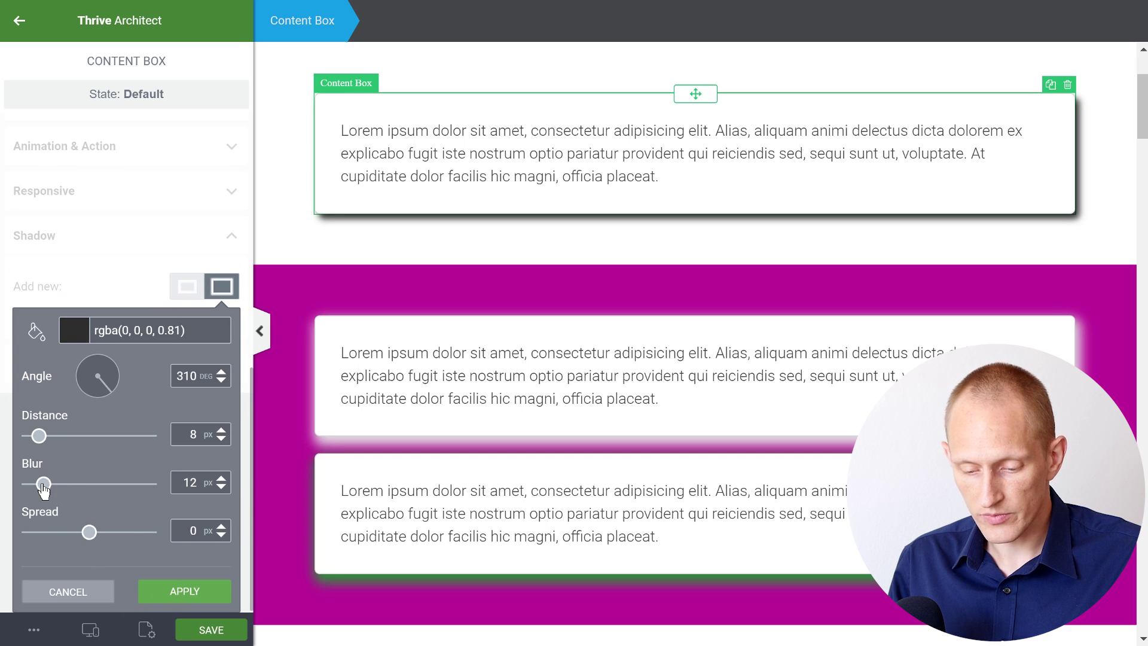
Step: Soften the shadow to opacity 0.17, blur 17 and spread 0, then apply it
left_click_drag(43, 486, 64, 485)
left_click_drag(89, 532, 102, 533)
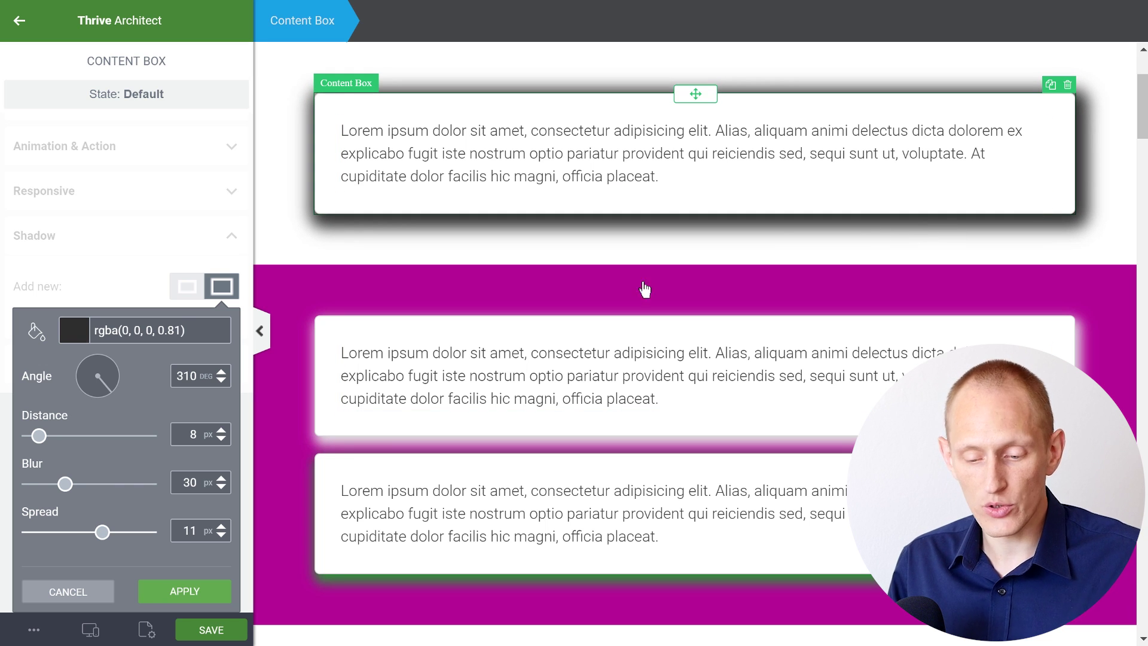
left_click(114, 328)
left_click(231, 361)
left_click_drag(244, 417, 243, 453)
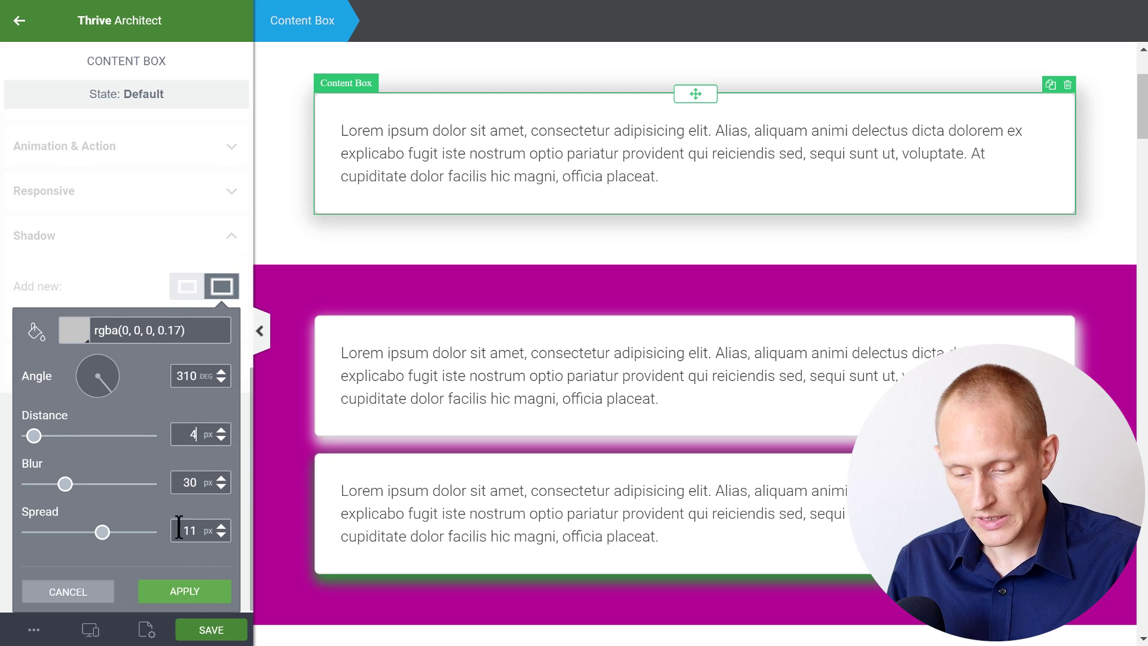
left_click_drag(66, 491, 47, 489)
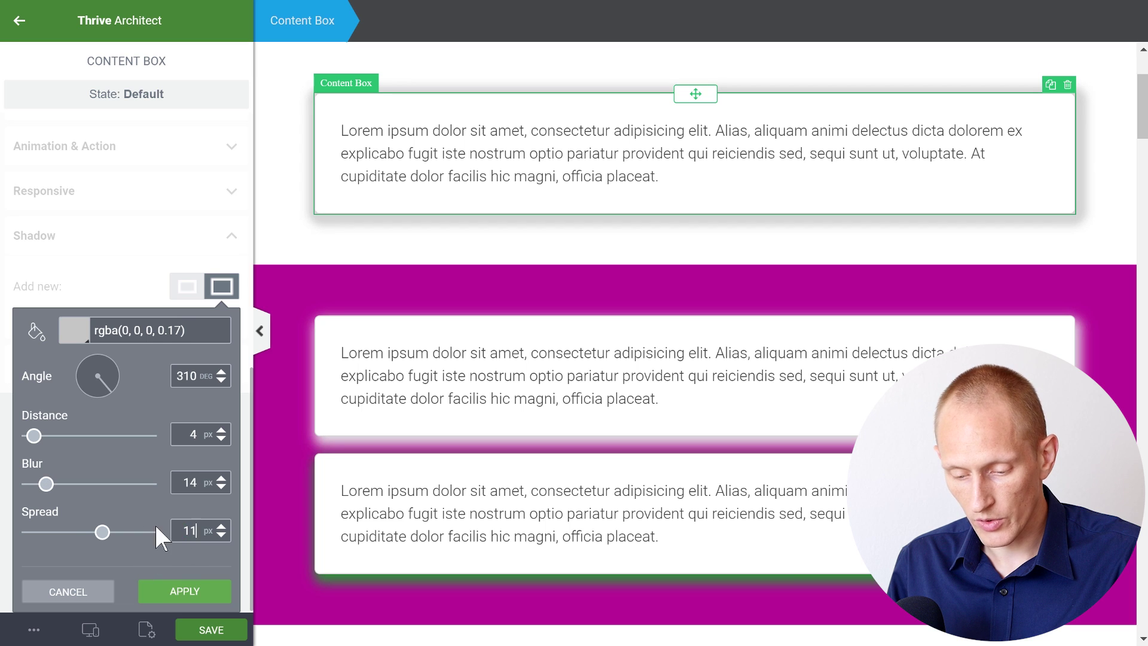
type("0")
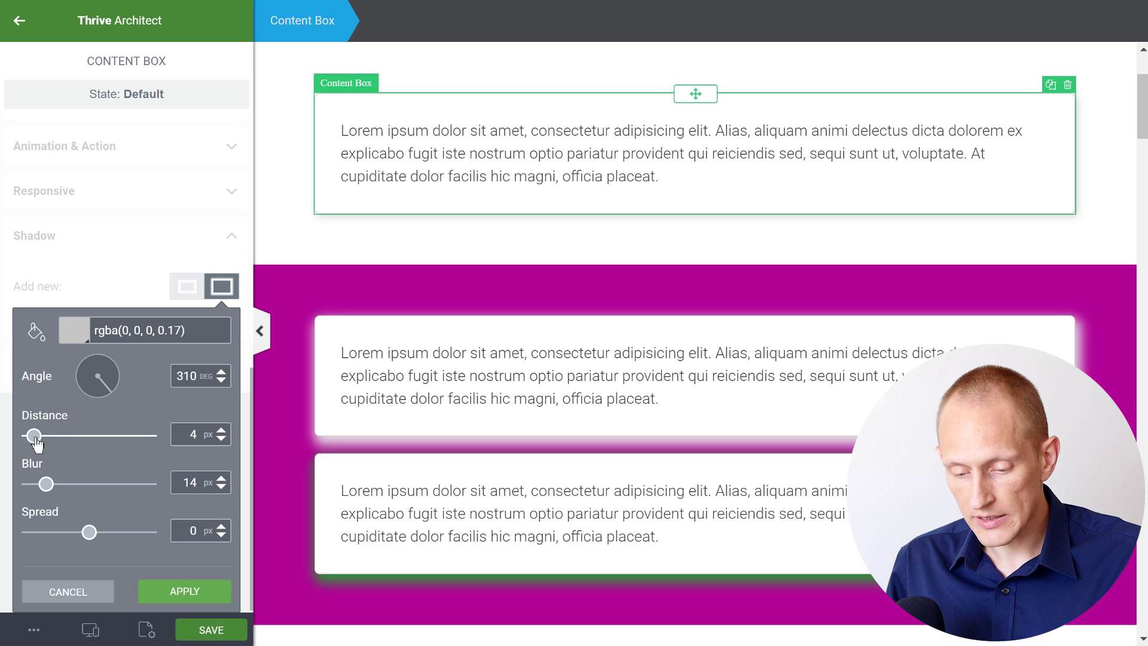
left_click_drag(47, 489, 51, 489)
left_click(168, 590)
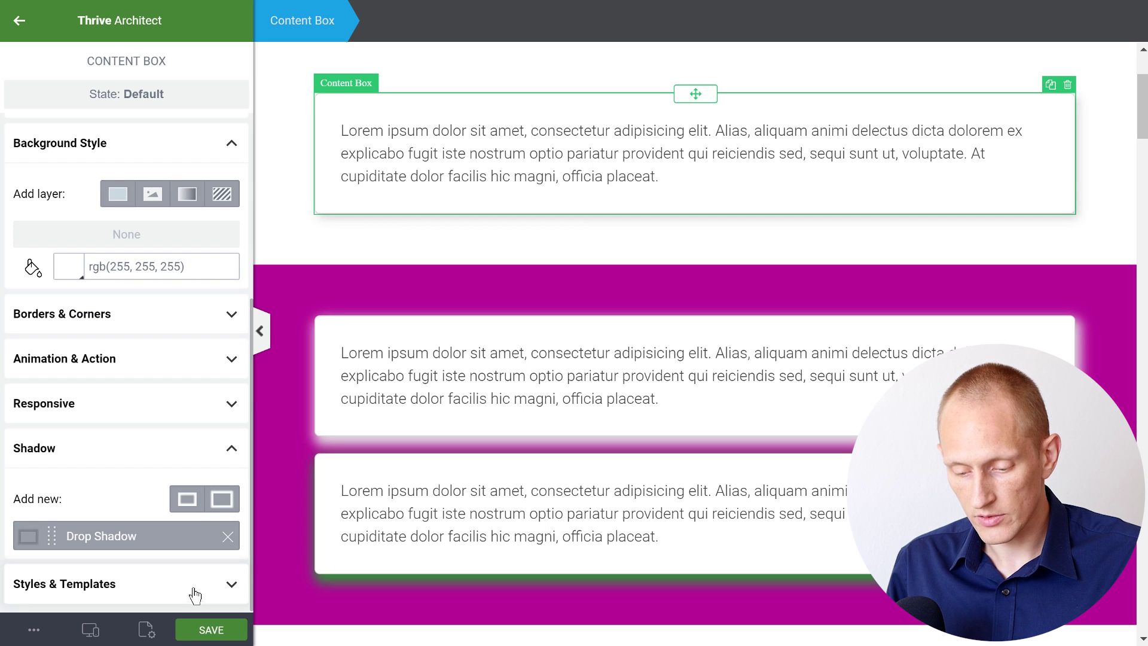
left_click(1115, 231)
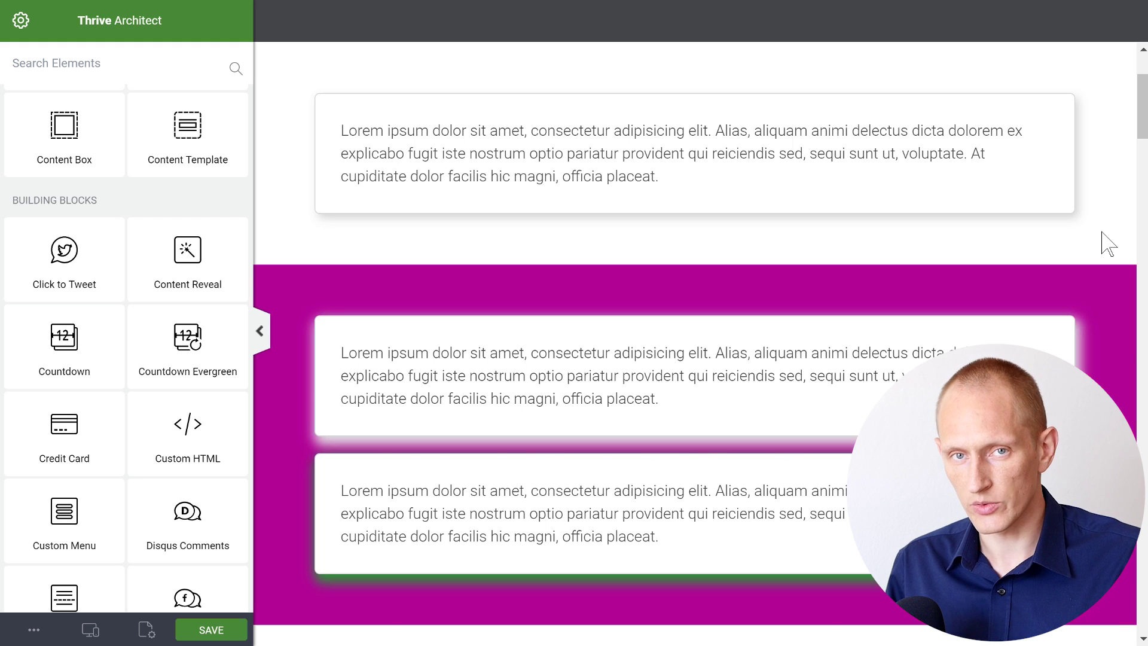
Step: Select the palm-beach background section and add a new shadow to it
scroll(1109, 244, "down", 10)
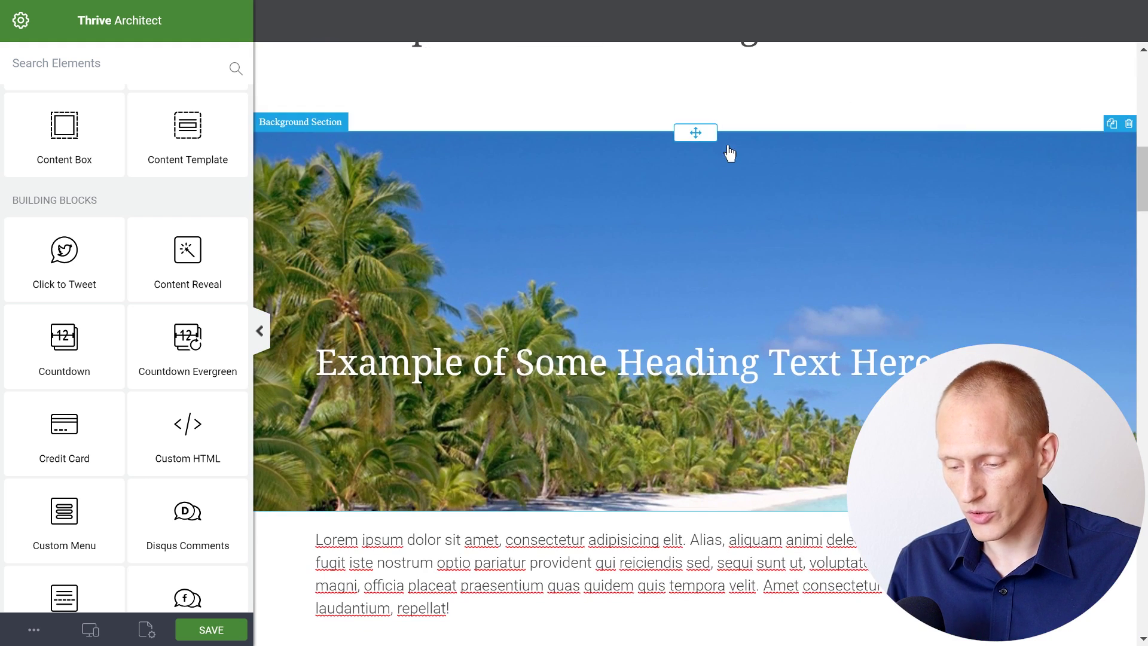
left_click(694, 162)
scroll(598, 119, "down", 3)
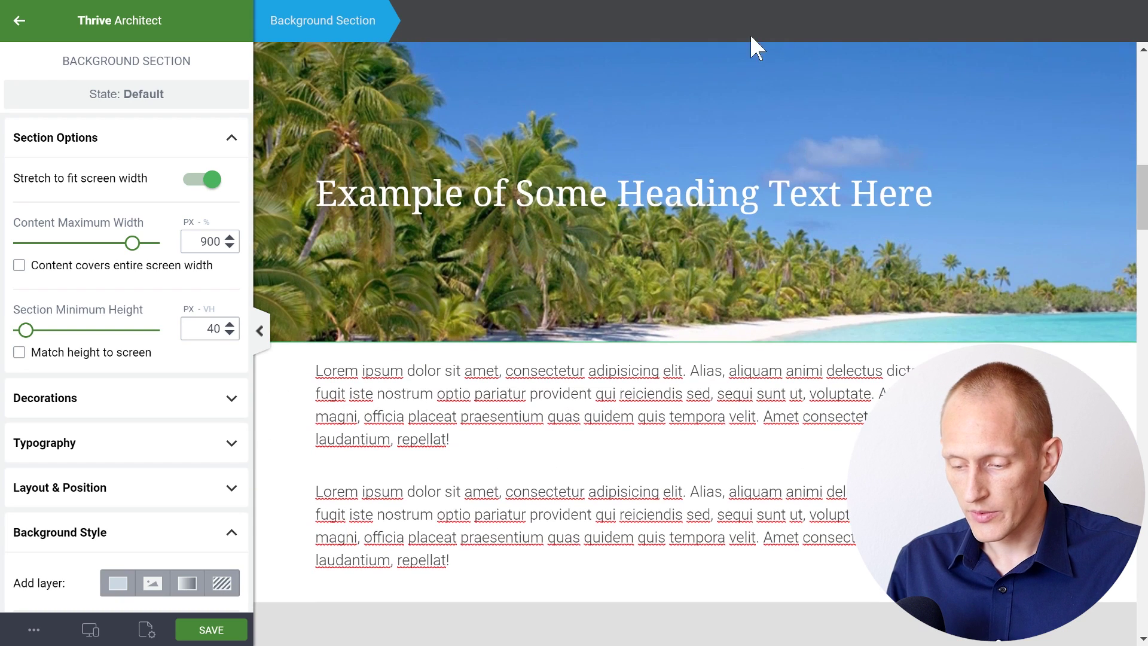
scroll(615, 159, "up", 3)
scroll(180, 390, "down", 6)
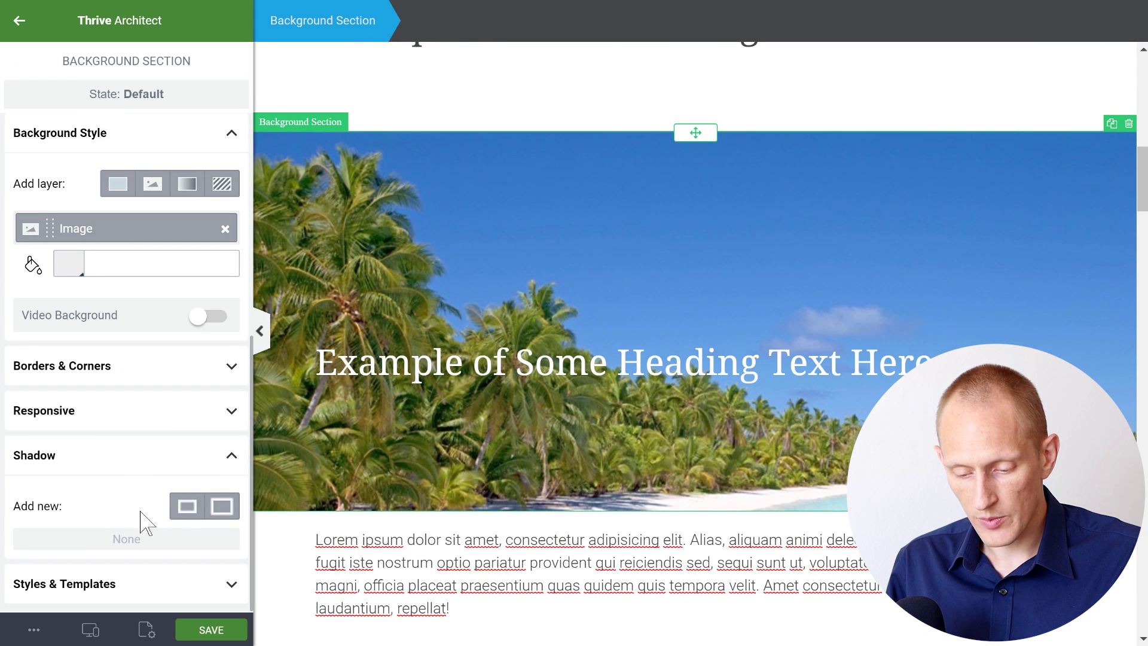
left_click(188, 508)
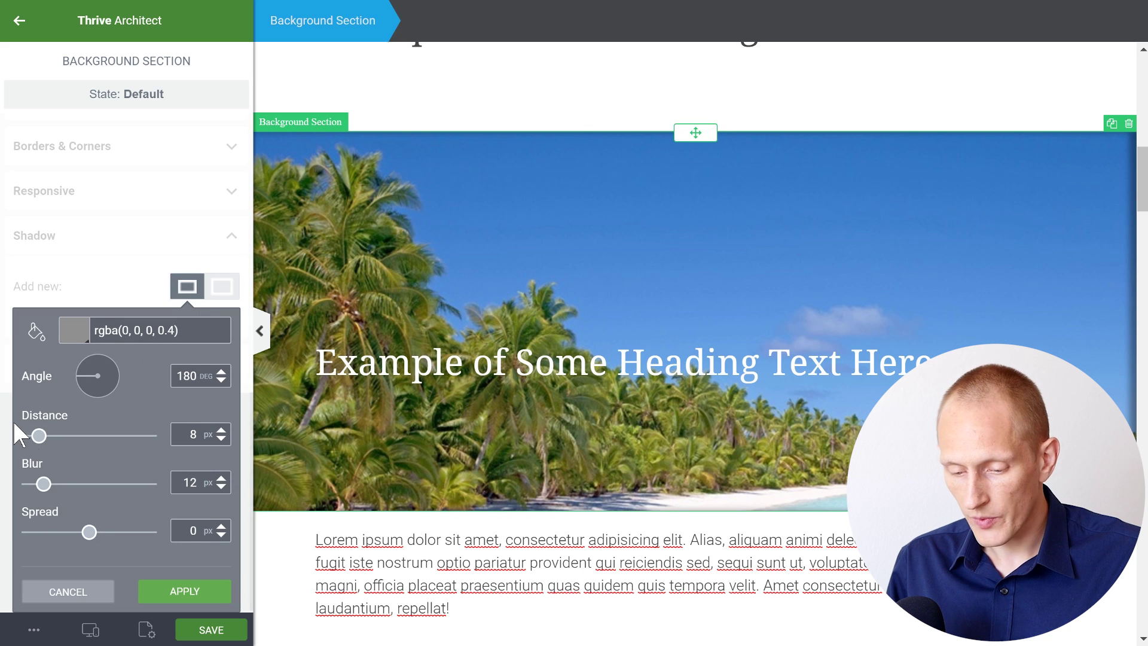
Step: Try a 40 px distance, 55 px blur, 25 px spread shadow on the section, then cancel it
left_click_drag(38, 436, 78, 436)
left_click_drag(44, 485, 74, 485)
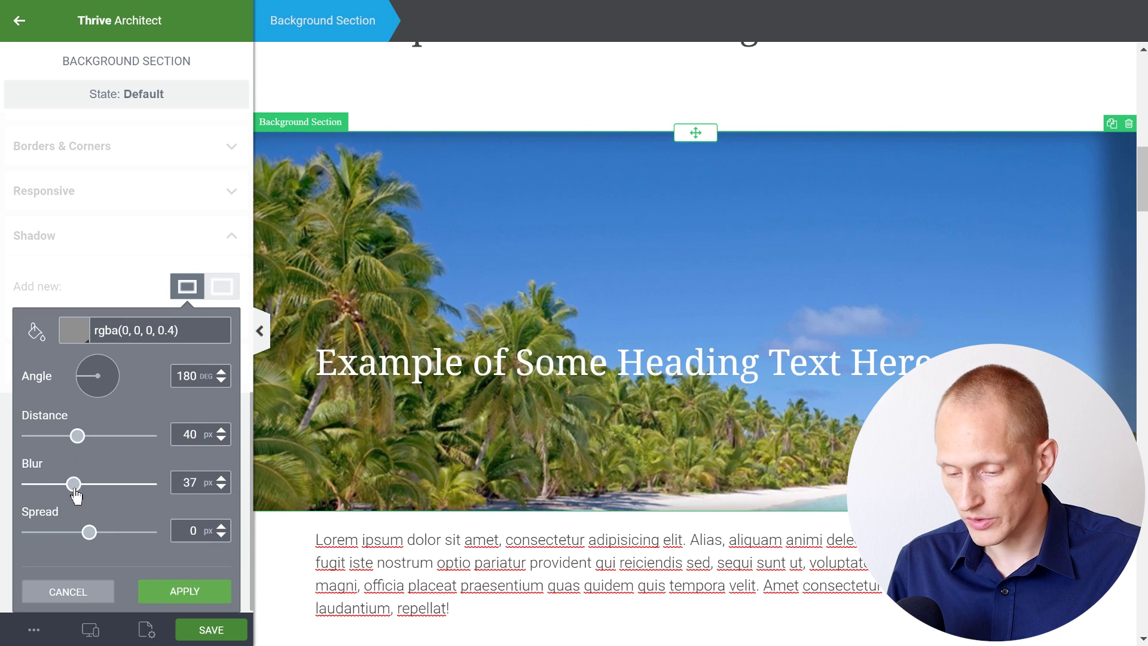
left_click_drag(90, 389, 7, 444)
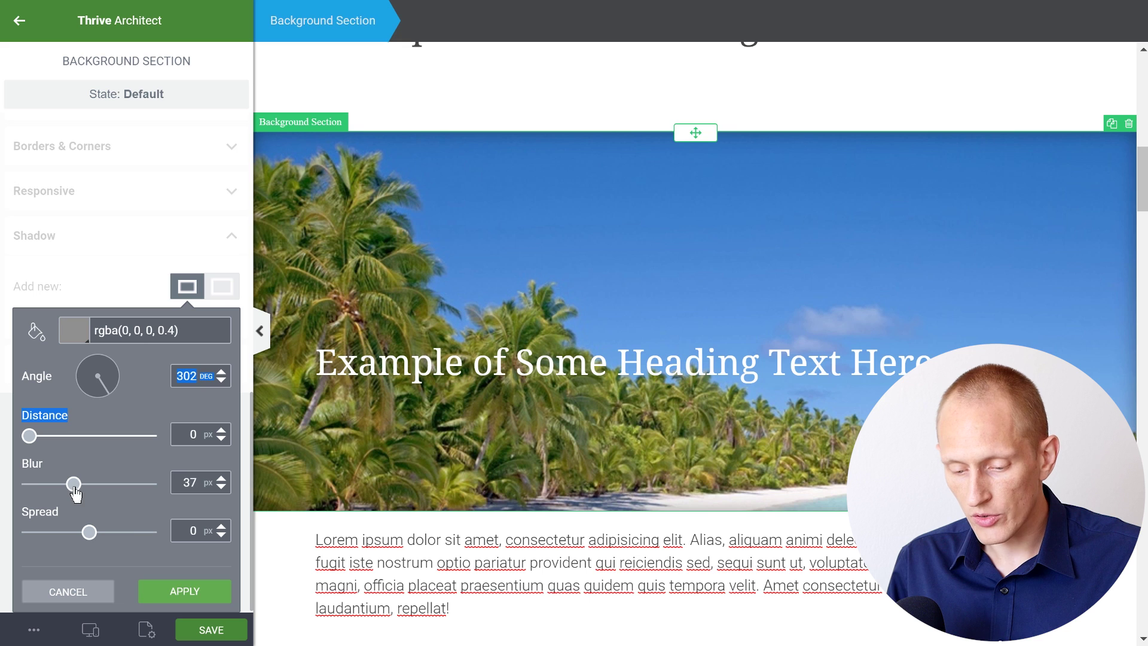
left_click_drag(75, 492, 96, 491)
left_click_drag(89, 540, 119, 539)
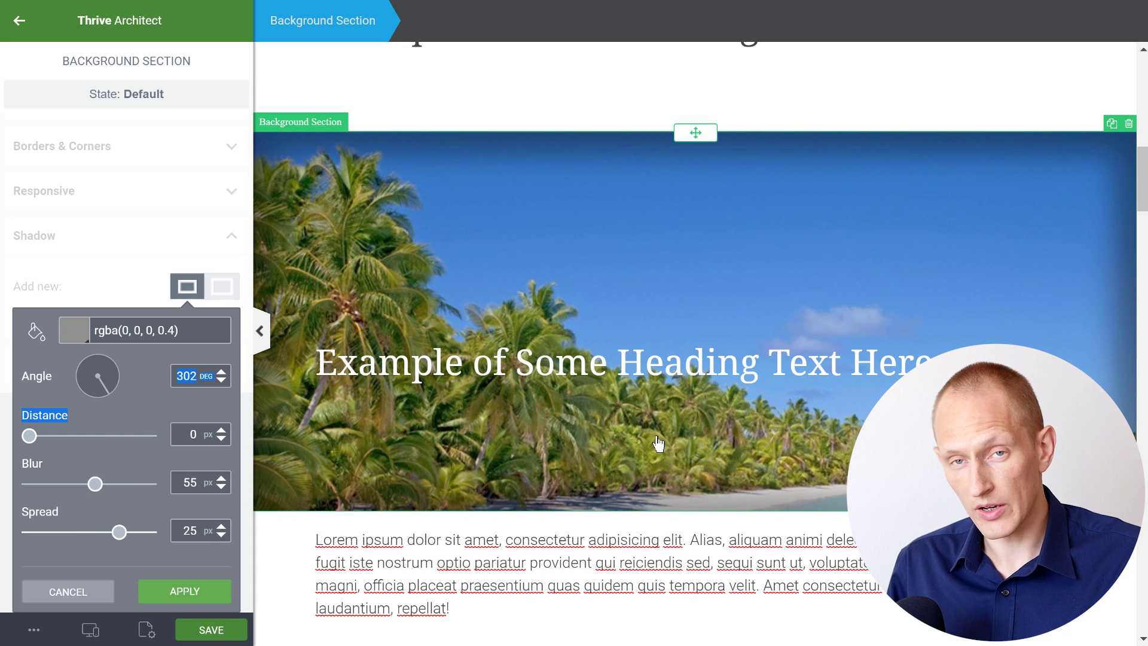
left_click(75, 593)
Step: Select the plain heading above the palm section
scroll(853, 240, "up", 5)
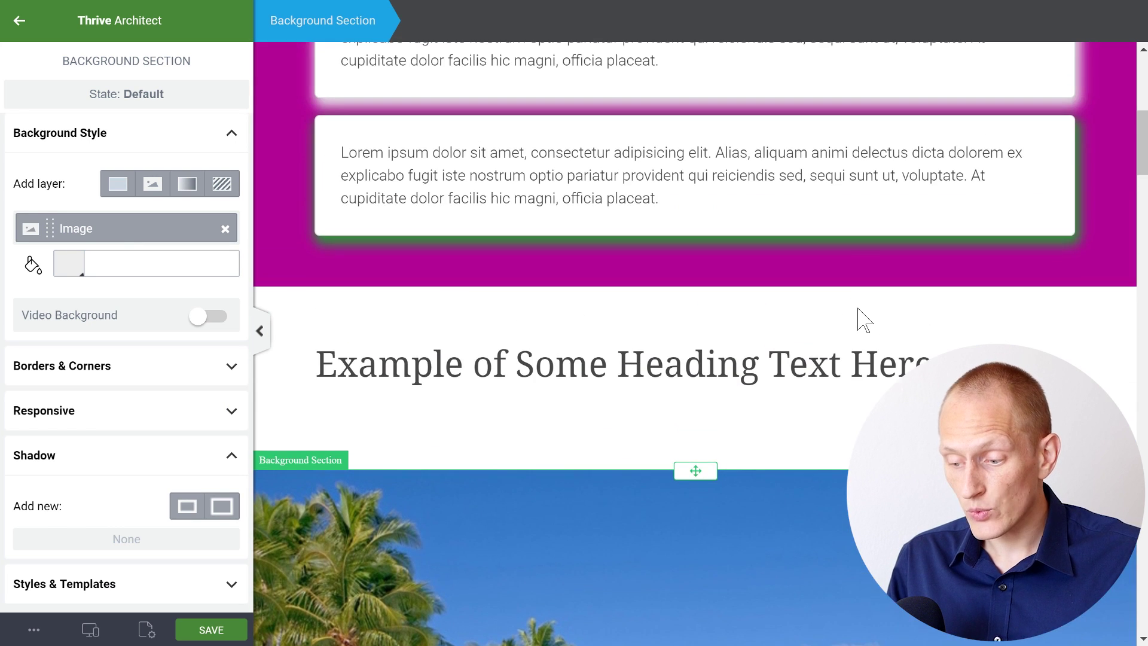
scroll(861, 320, "down", 1)
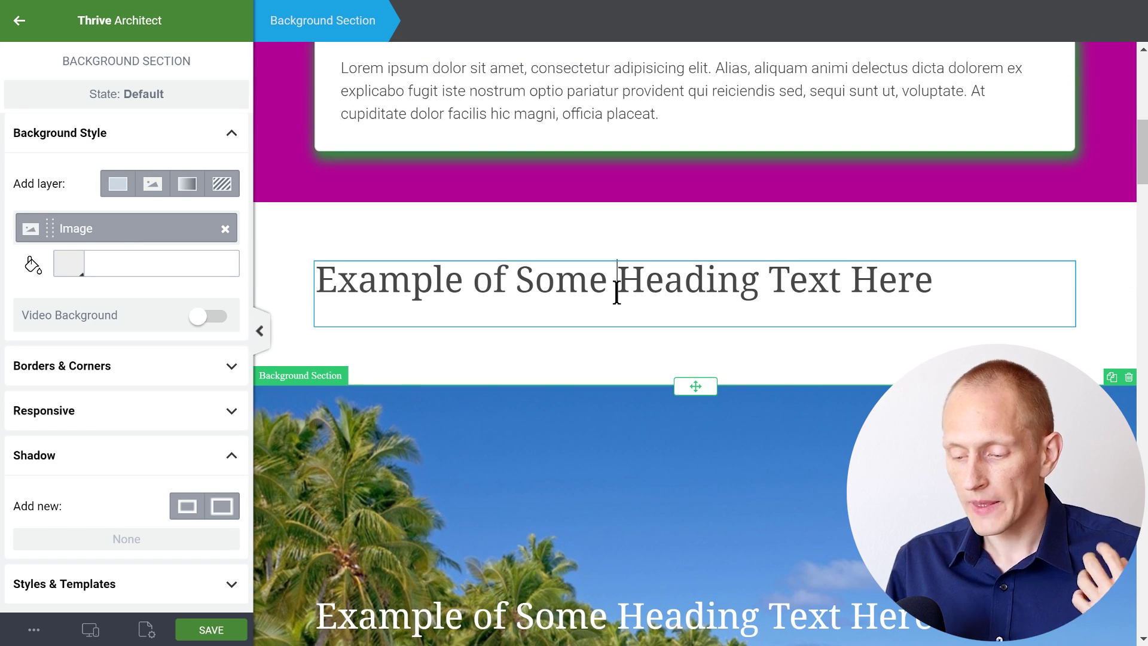
left_click(616, 281)
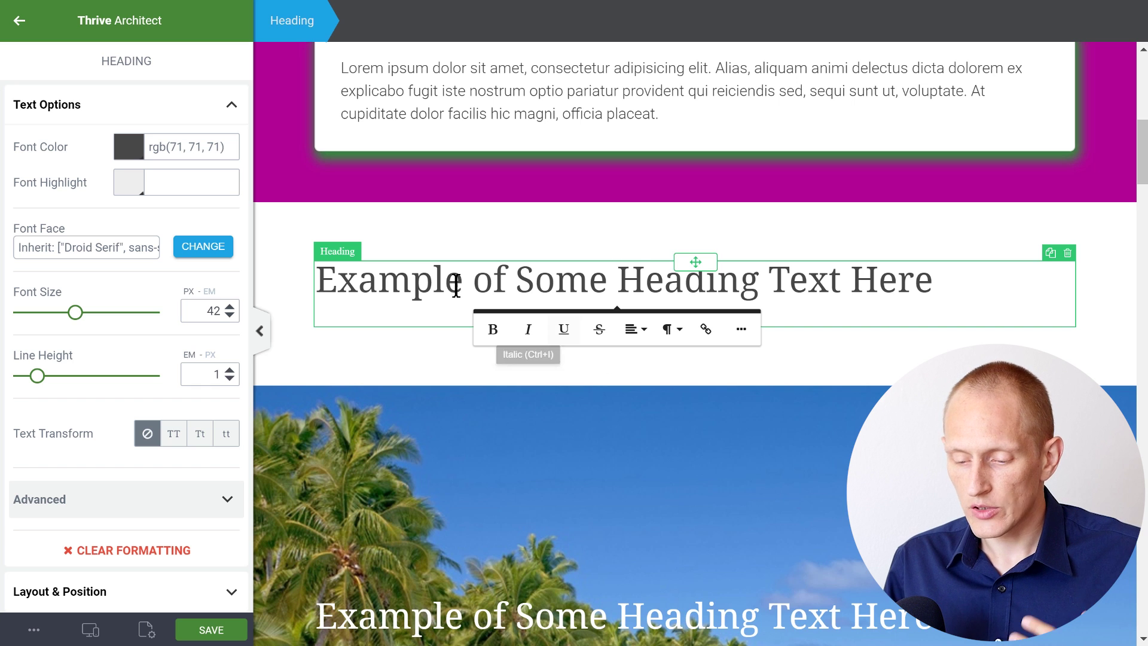
Step: Try a box shadow on the heading, then discard it
scroll(197, 311, "down", 8)
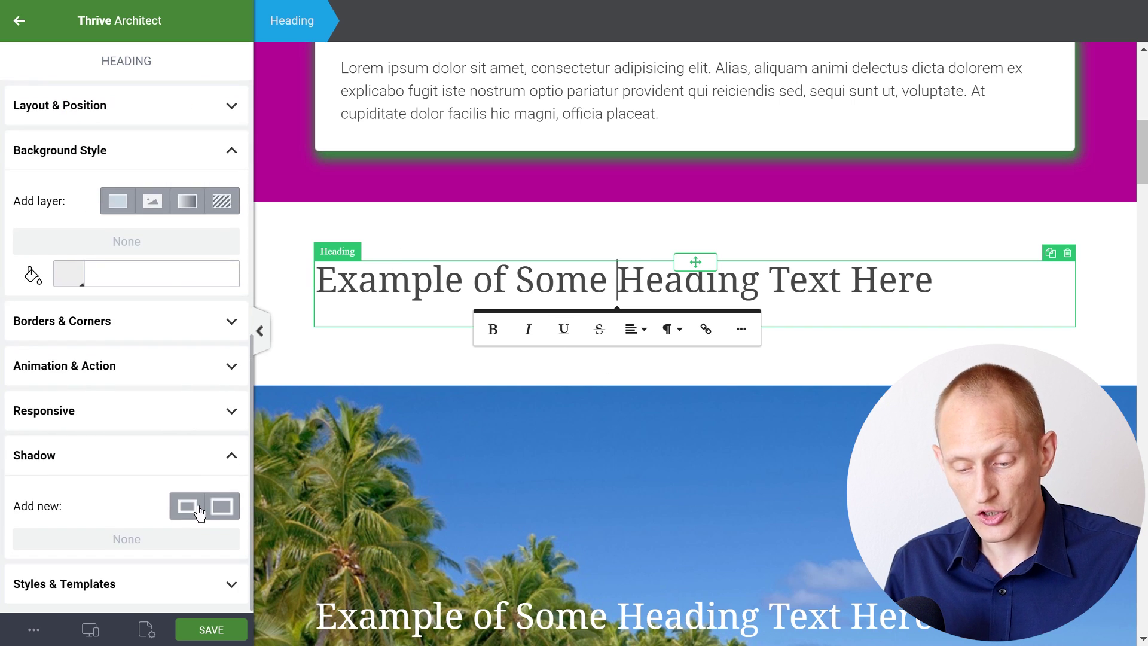
left_click(228, 518)
left_click_drag(39, 476, 51, 473)
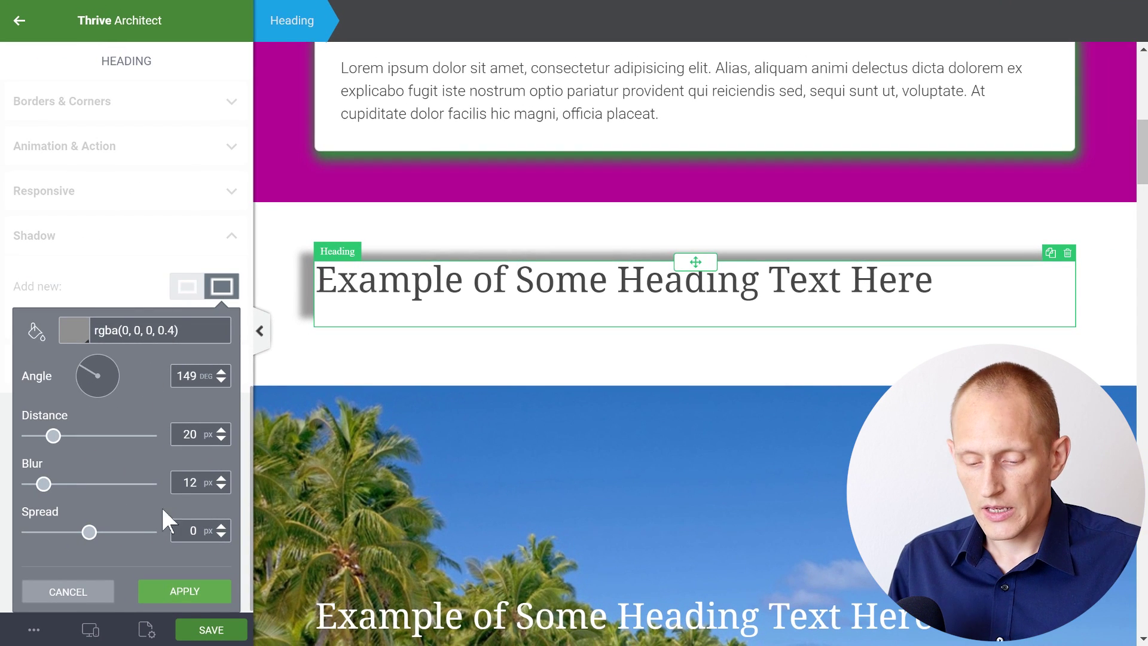
left_click(67, 592)
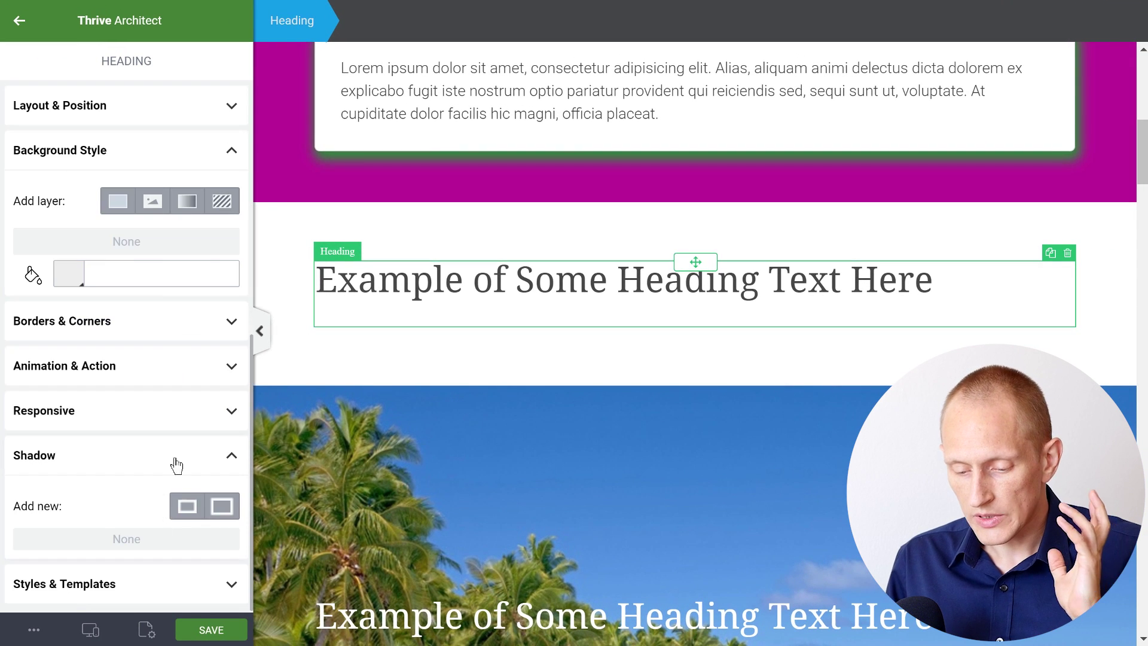
left_click(123, 458)
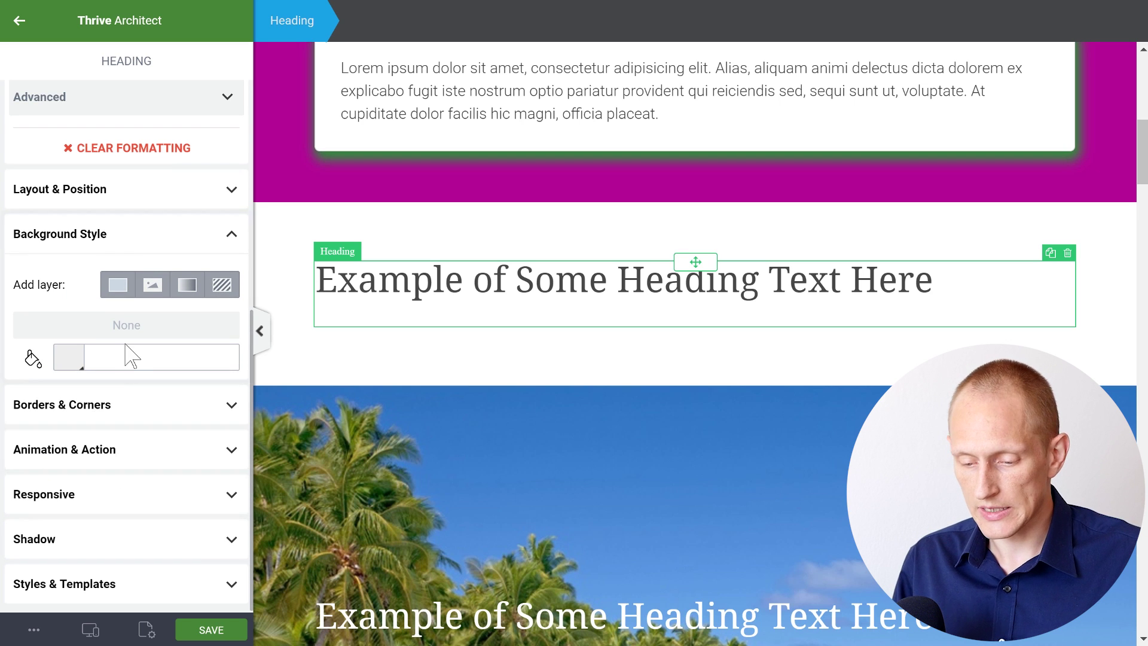
Step: Preview a text shadow on the heading: rgba(0, 0, 0, 0.4), 315°, 3 px, 2 px blur
scroll(128, 353, "up", 6)
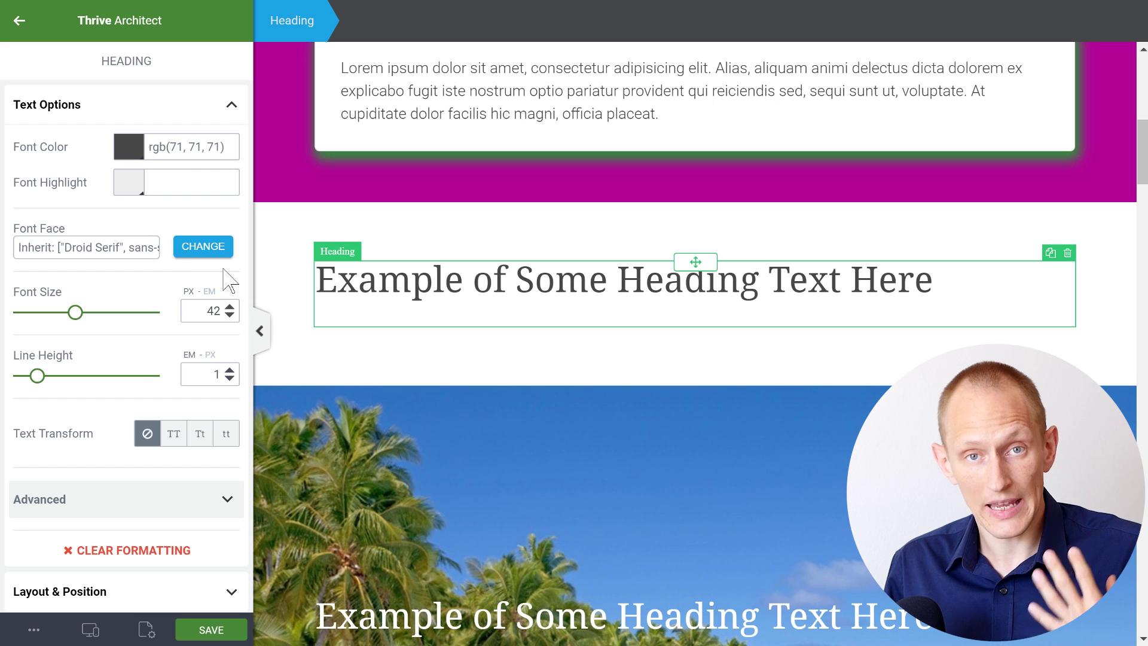
scroll(198, 270, "down", 1)
scroll(102, 284, "up", 1)
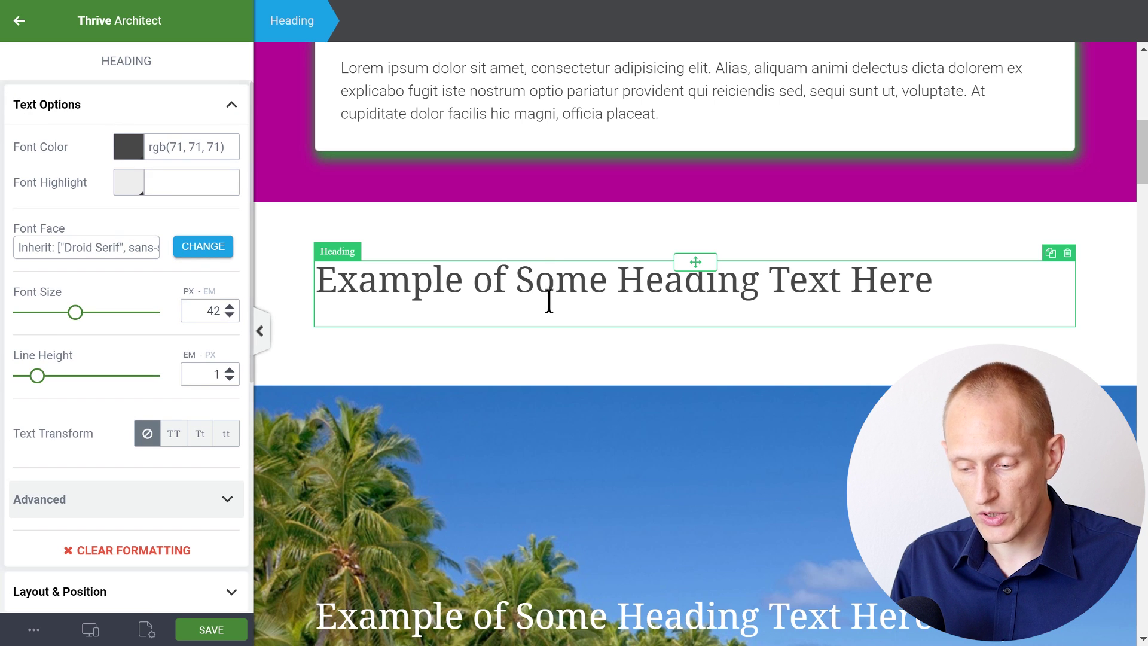
left_click(72, 495)
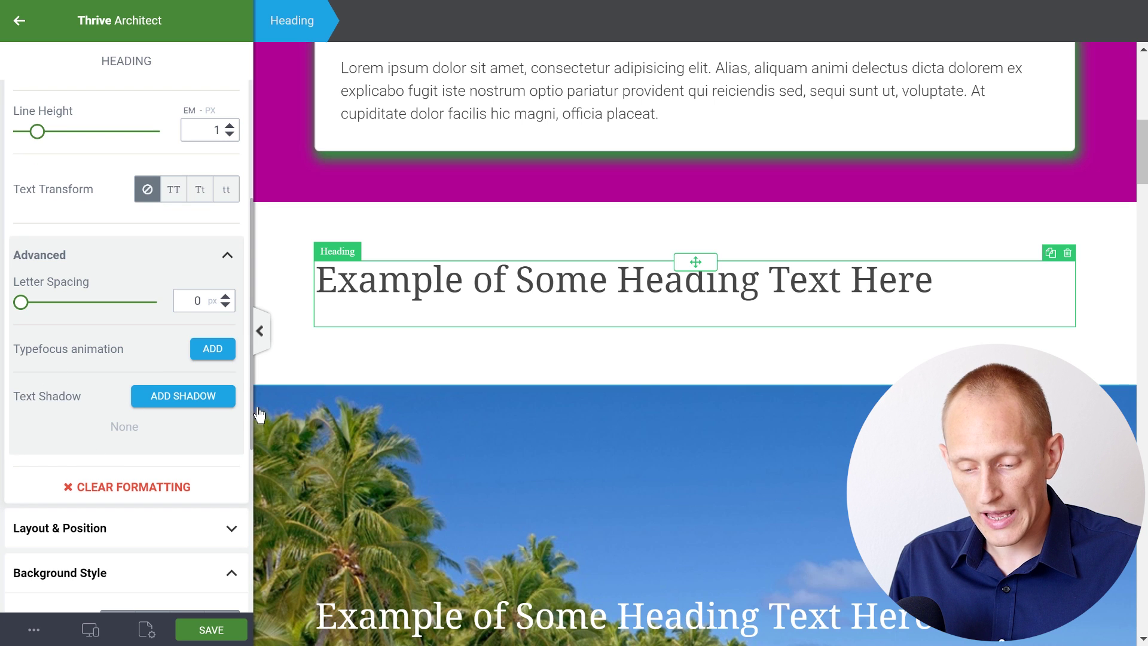
left_click(181, 397)
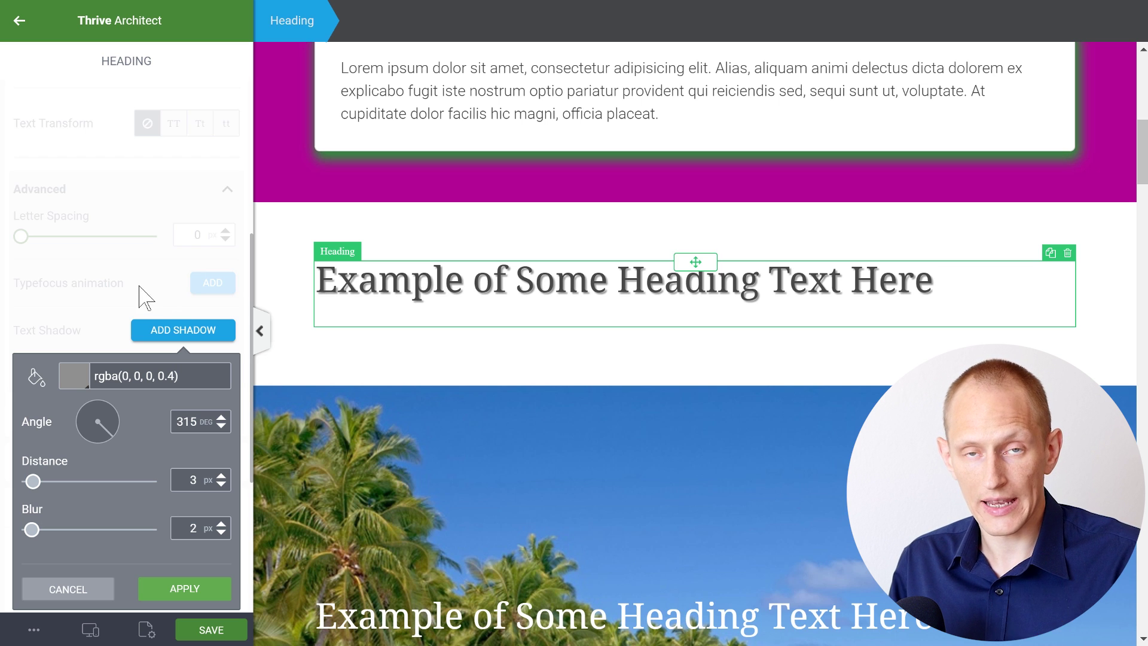
Step: Leave the plain heading unshadowed and apply a text shadow to the palm-beach heading
left_click(608, 344)
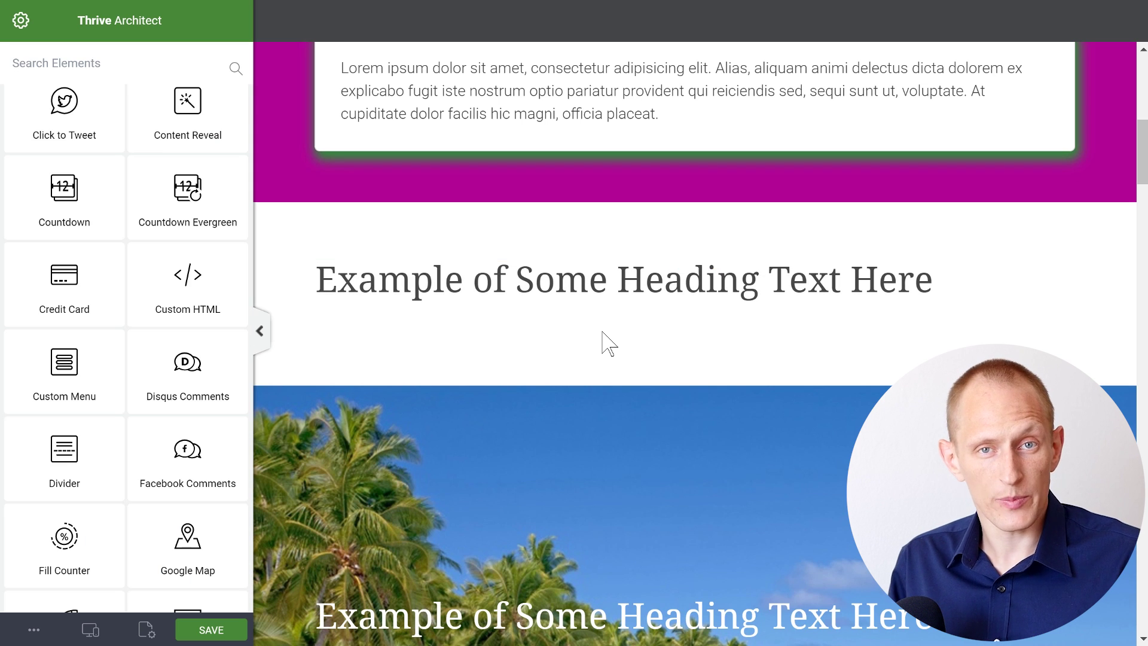
scroll(602, 341, "down", 5)
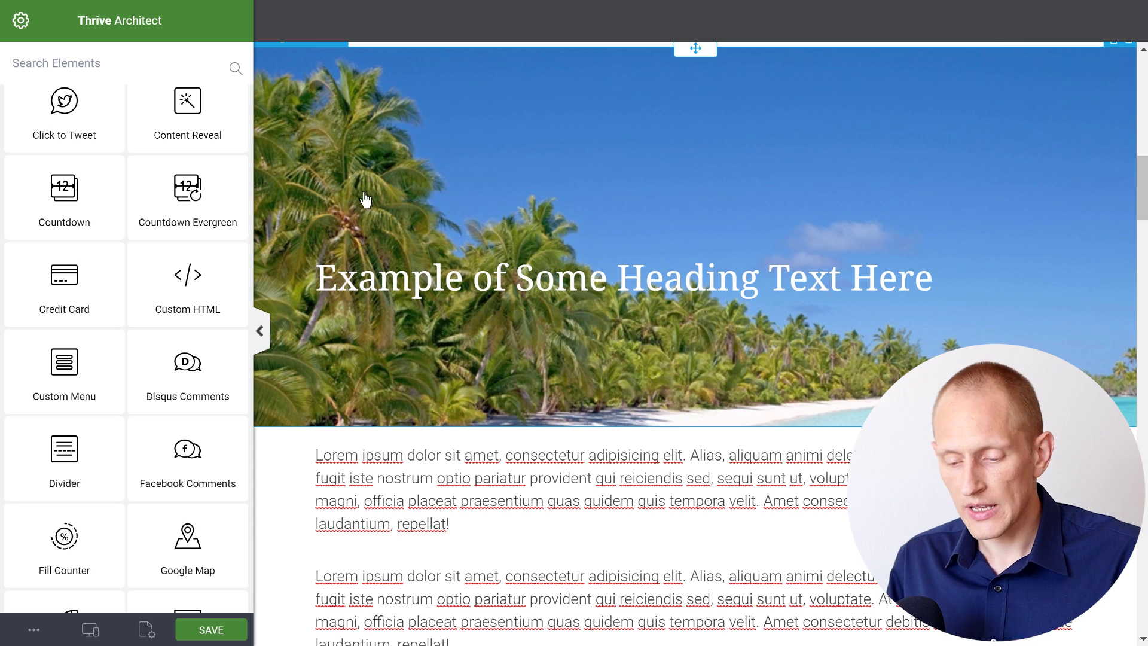
left_click(443, 275)
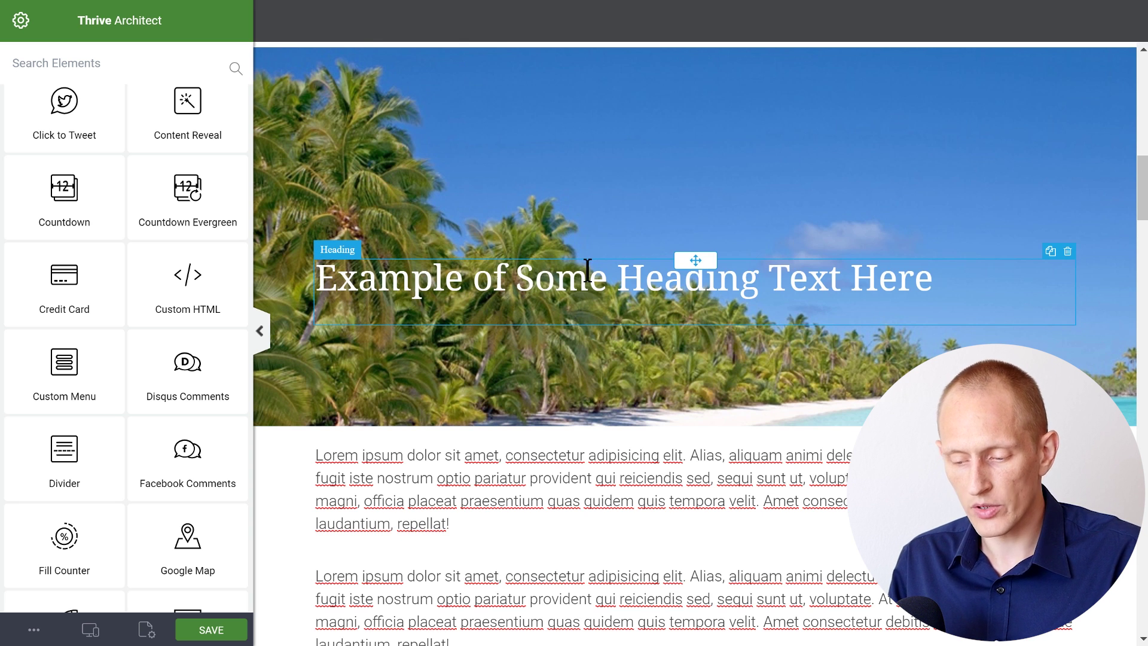
left_click(554, 336)
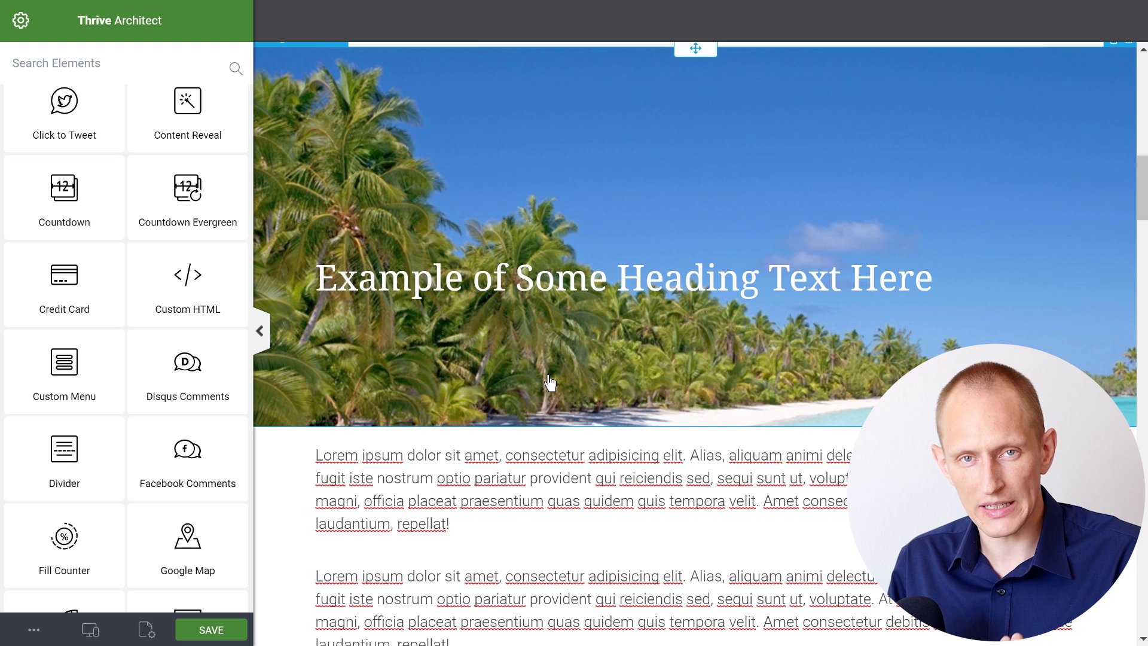
left_click(446, 277)
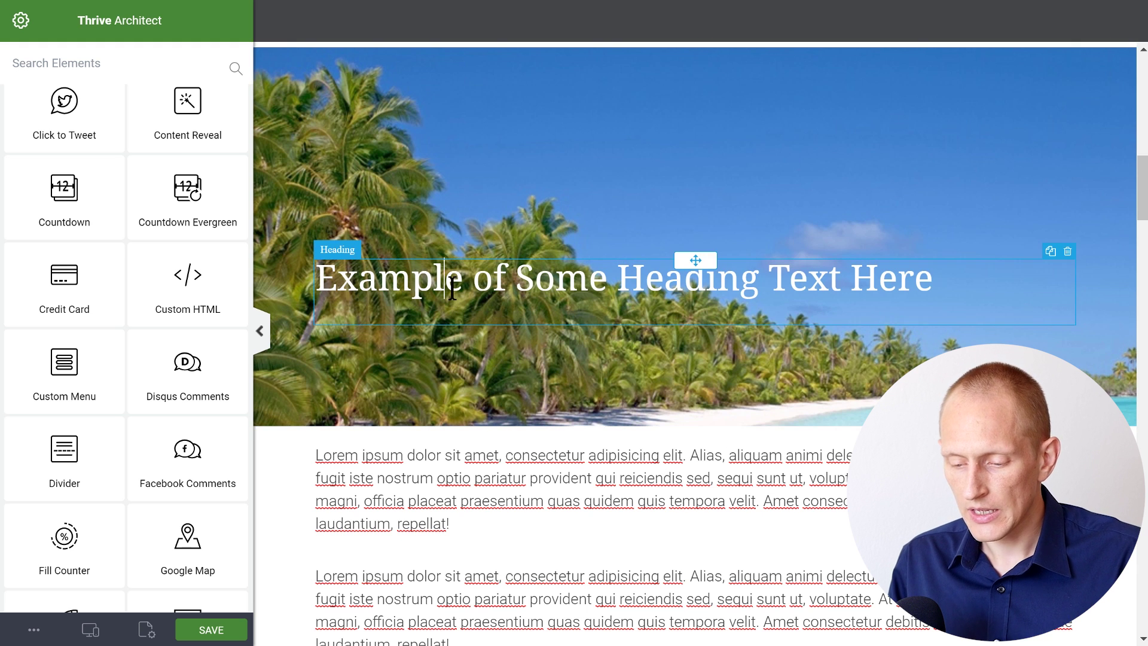
scroll(174, 307, "down", 5)
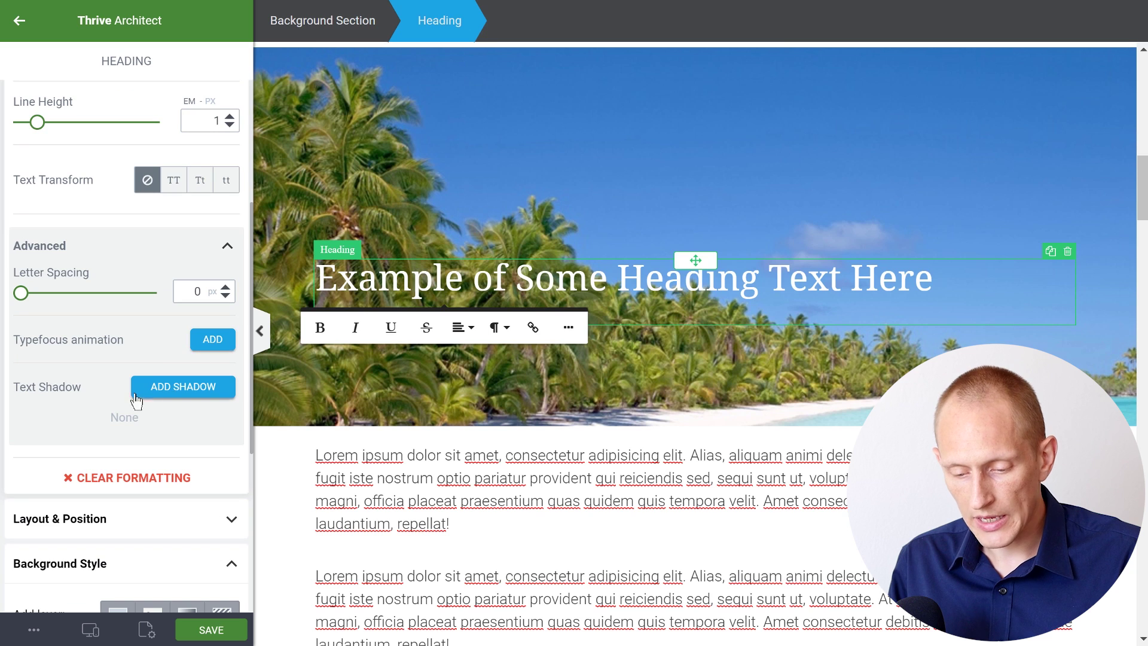
left_click(147, 390)
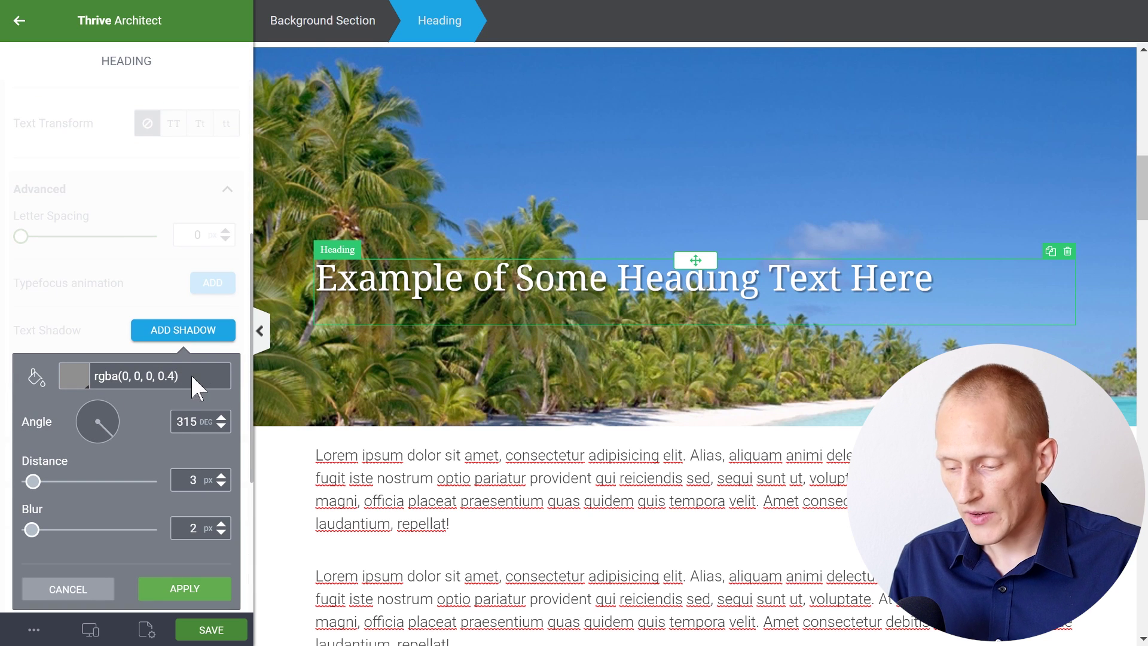
left_click(174, 602)
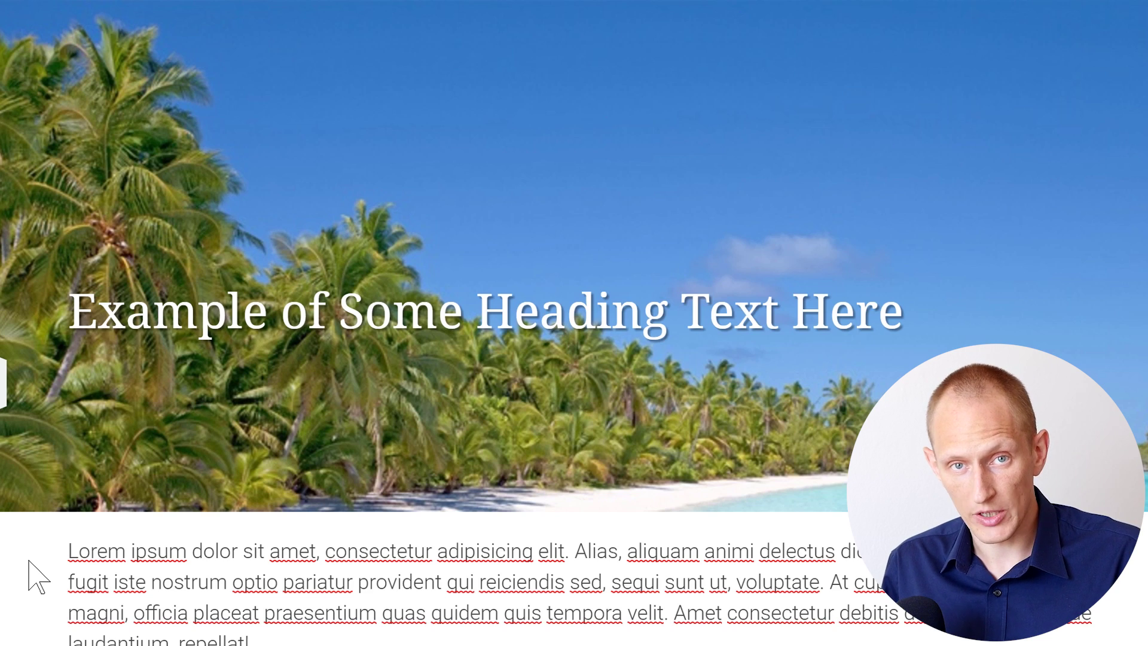
Step: Increase the beach heading's text shadow blur to 21 px and opacity to 86%
left_click(308, 312)
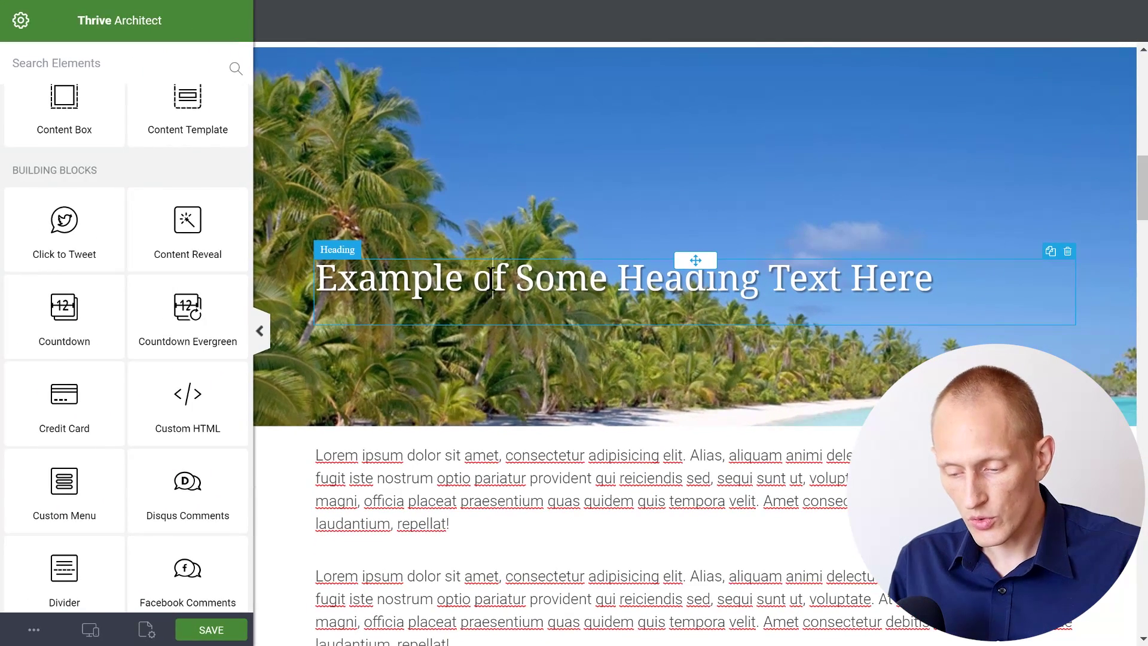
scroll(127, 357, "down", 4)
left_click(115, 421)
left_click_drag(32, 530, 79, 530)
left_click(69, 394)
left_click_drag(217, 388, 219, 349)
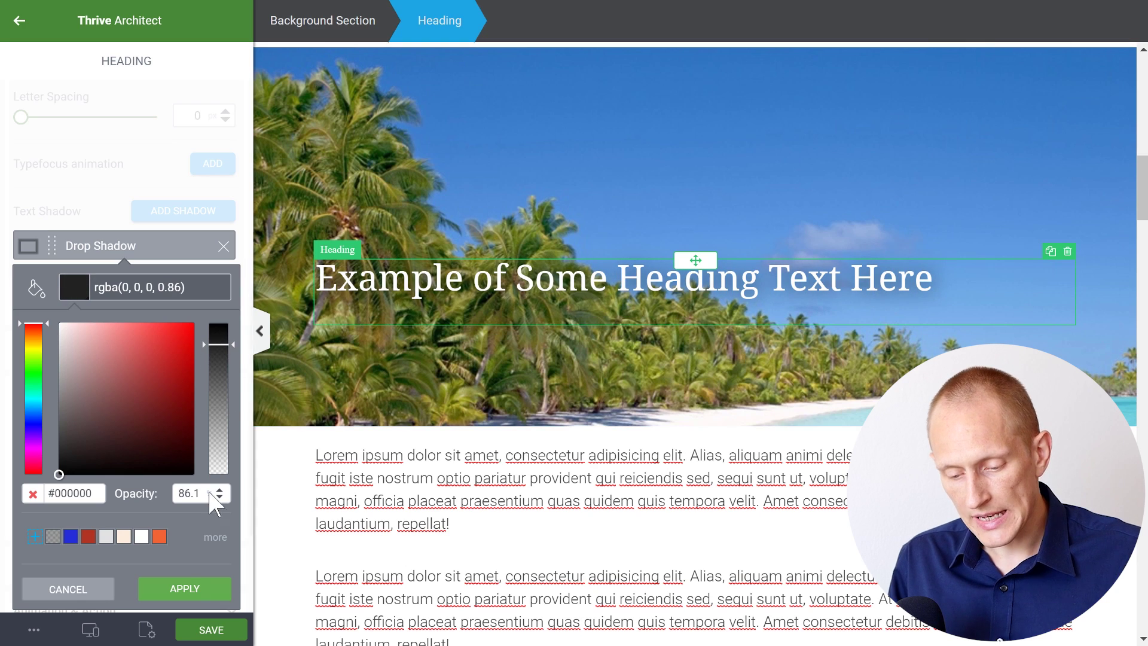
left_click(181, 587)
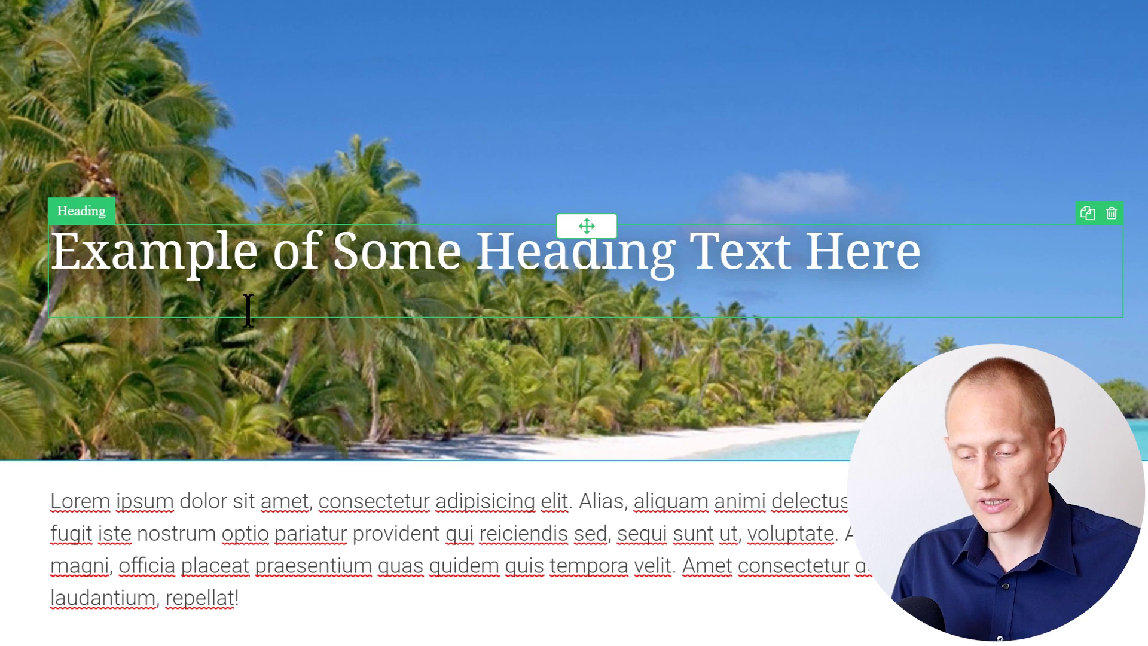
left_click(109, 499)
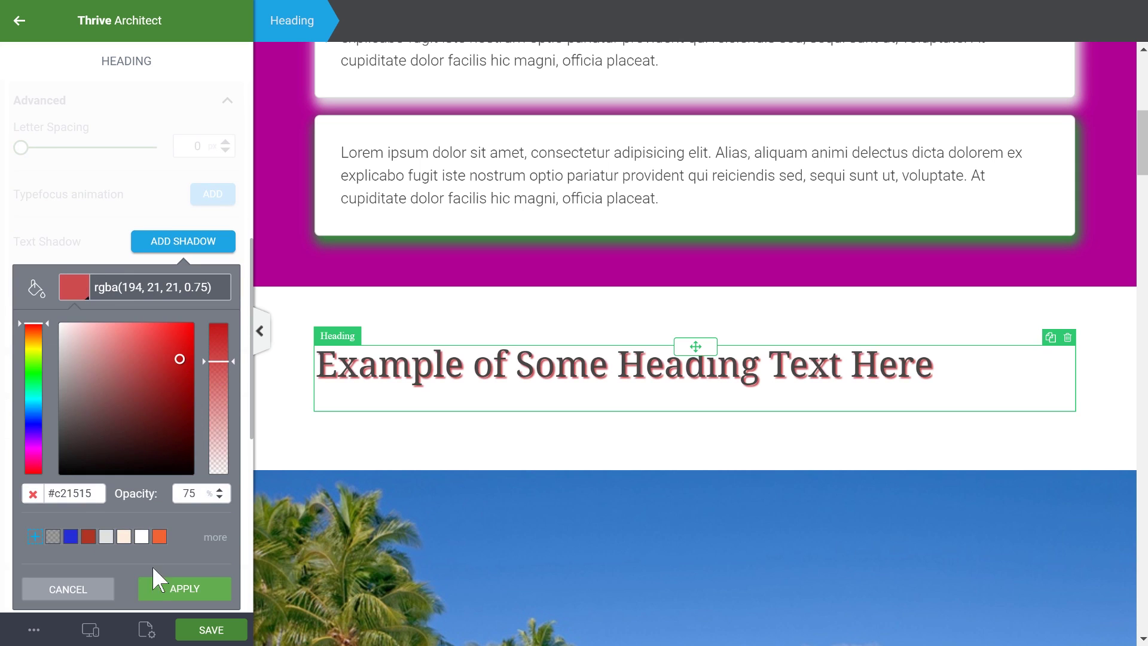
Step: Save the red text shadow, then add a green shadow with adjusted blur, distance and direction
left_click(179, 587)
left_click(185, 498)
left_click(183, 229)
left_click(110, 287)
left_click(128, 372)
left_click(180, 588)
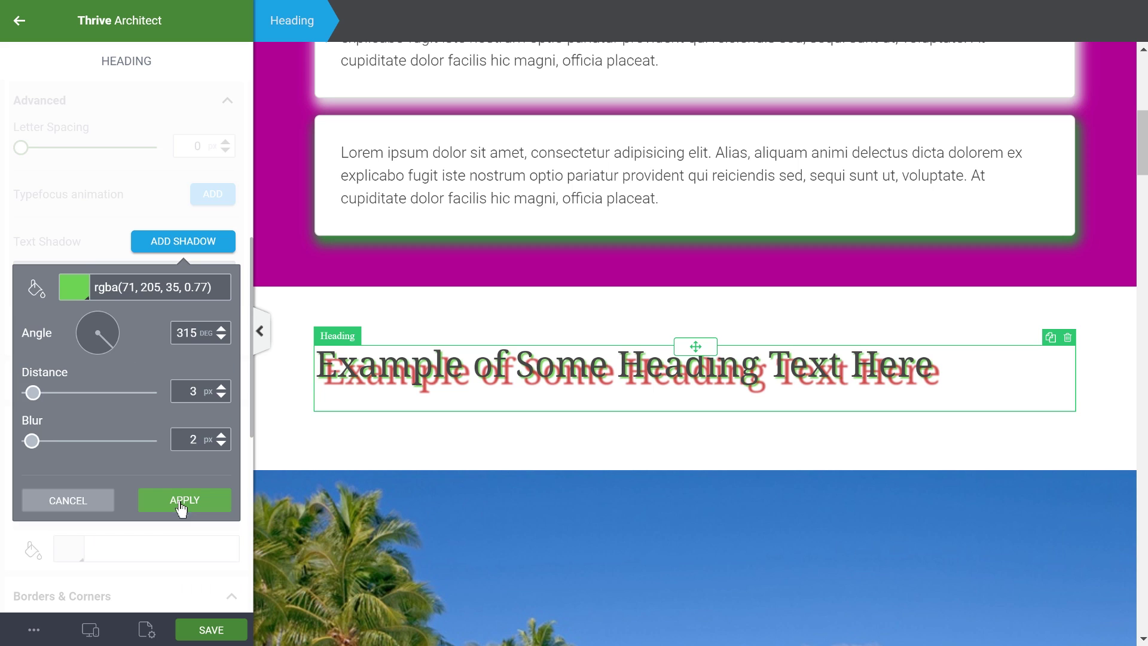
left_click_drag(32, 440, 51, 441)
left_click_drag(32, 392, 64, 392)
left_click_drag(102, 336, 130, 306)
left_click(185, 500)
Step: Add a blue text shadow at angle 180, pushed further from the text
left_click(183, 228)
left_click(74, 287)
left_click(167, 336)
left_click(179, 587)
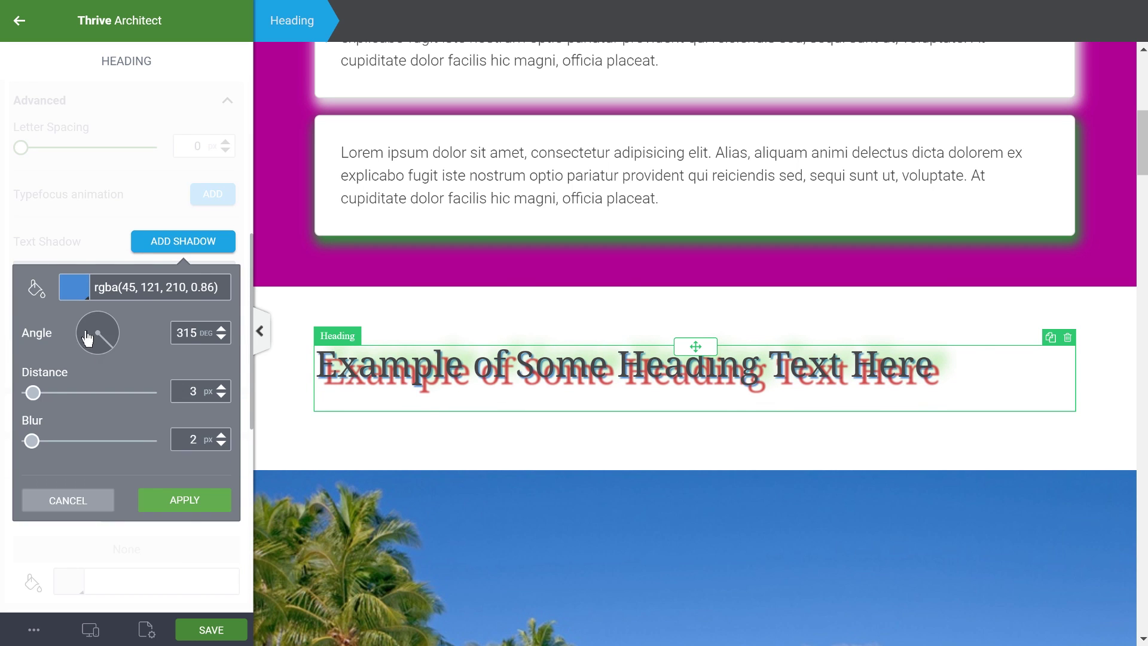
left_click(81, 338)
left_click_drag(33, 393, 64, 392)
left_click(185, 500)
Step: Add a fully opaque yellow text shadow with a 38 px blur
left_click(183, 228)
left_click(73, 287)
left_click(33, 362)
left_click(171, 345)
left_click_drag(171, 346, 185, 354)
left_click(219, 326)
left_click(184, 589)
left_click_drag(32, 441, 78, 442)
left_click(184, 500)
Step: Add a magenta text shadow at angle 72, placed above the heading
left_click(183, 240)
left_click(73, 287)
left_click(33, 445)
left_click(194, 342)
left_click(218, 345)
left_click(184, 588)
left_click(82, 320)
left_click(103, 312)
left_click_drag(29, 392, 65, 392)
left_click(184, 500)
Step: Add a fully opaque, blurred green text shadow offset far below the heading
left_click(183, 240)
left_click(74, 287)
left_click(32, 367)
left_click(167, 390)
left_click(218, 326)
left_click(184, 588)
left_click_drag(72, 390, 149, 390)
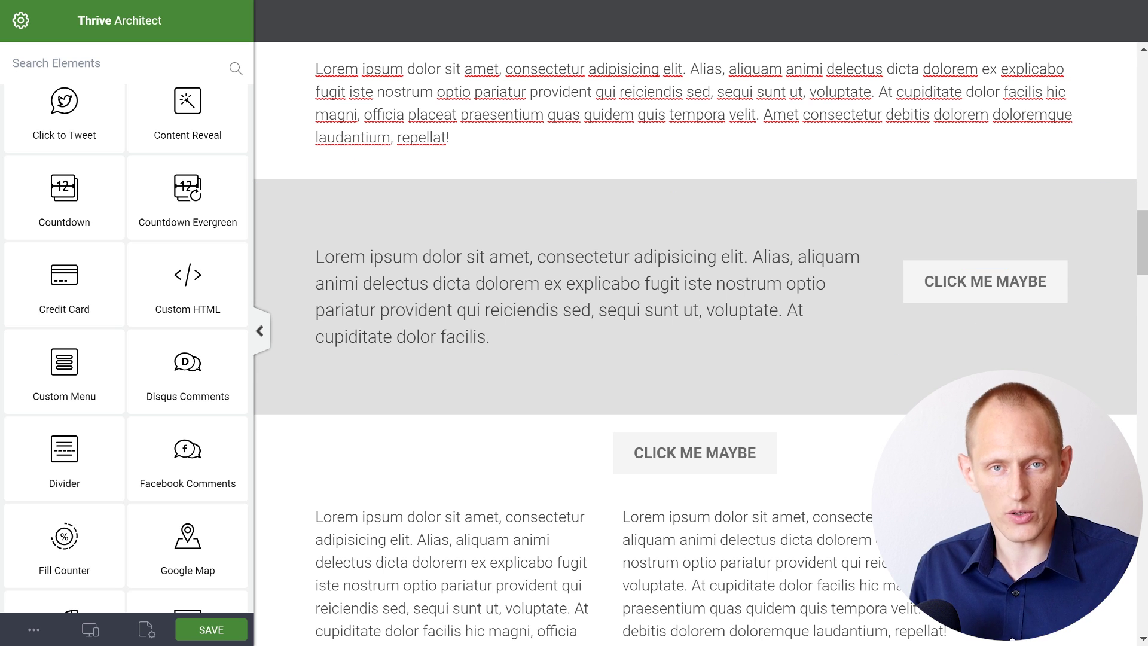
Step: Give the grey section's CLICK ME MAYBE button a 306° drop shadow at 27% colour opacity
left_click(1013, 299)
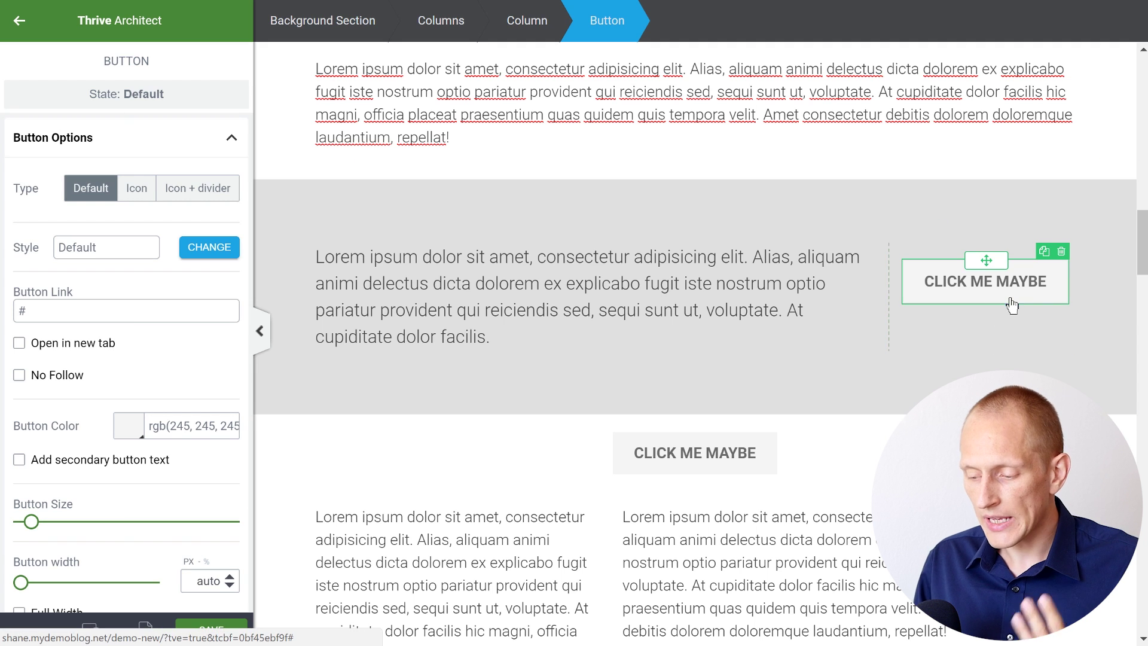
scroll(130, 310, "down", 10)
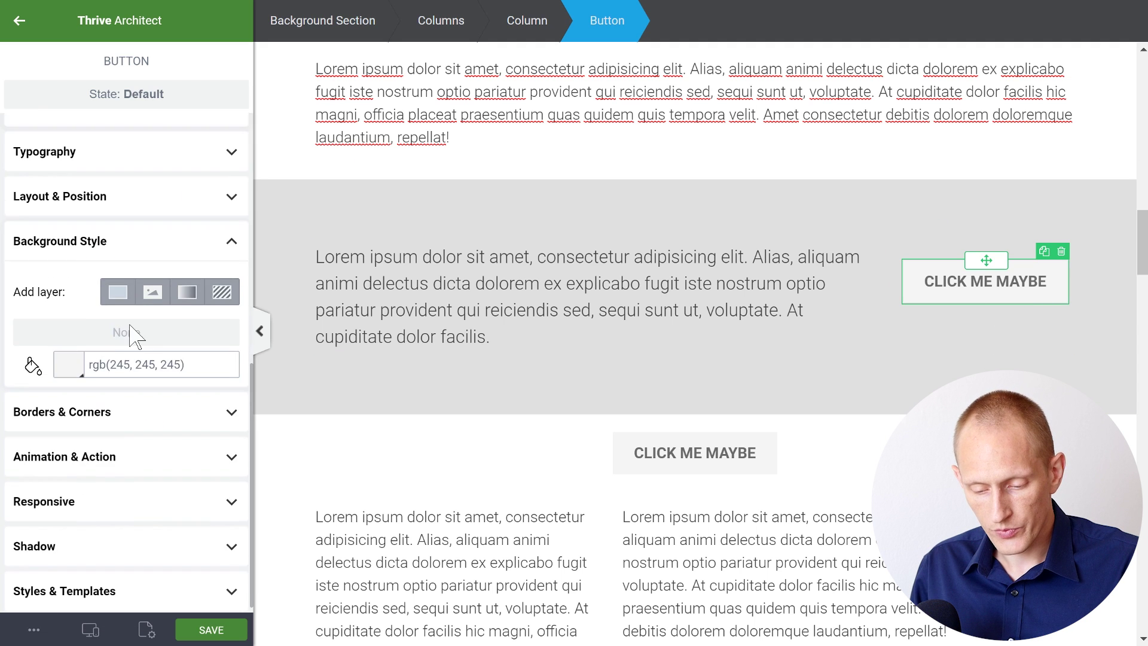
left_click(72, 543)
scroll(189, 476, "down", 1)
left_click(222, 506)
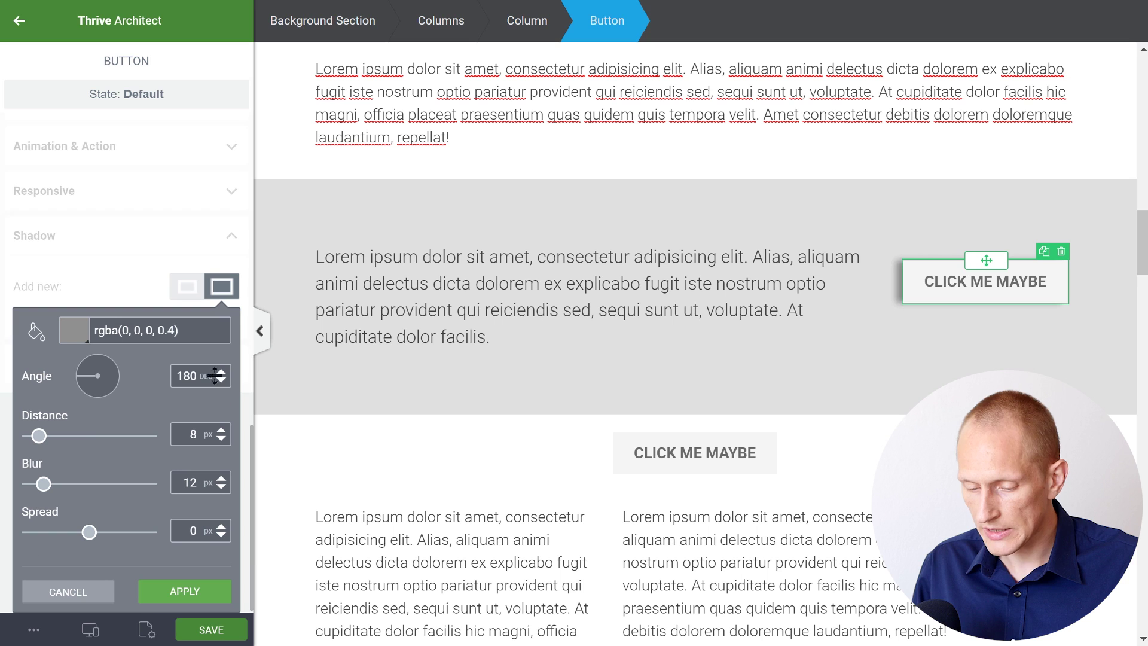
left_click_drag(93, 395, 117, 411)
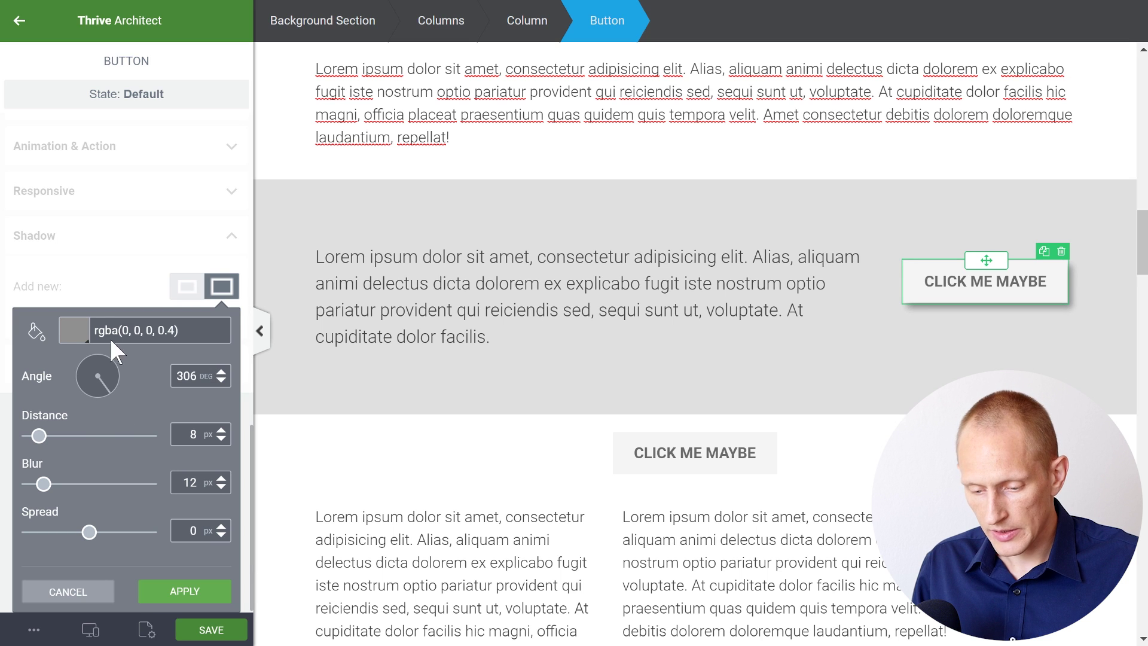
left_click(75, 333)
left_click_drag(218, 417, 223, 440)
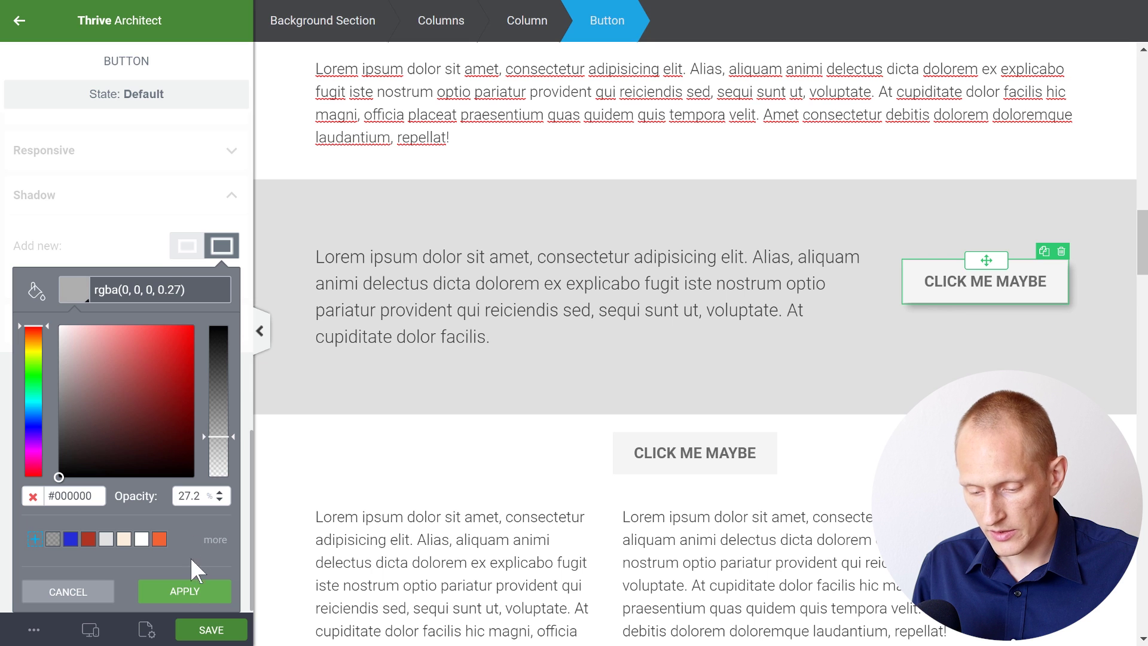
left_click(184, 591)
left_click(186, 595)
key("Escape")
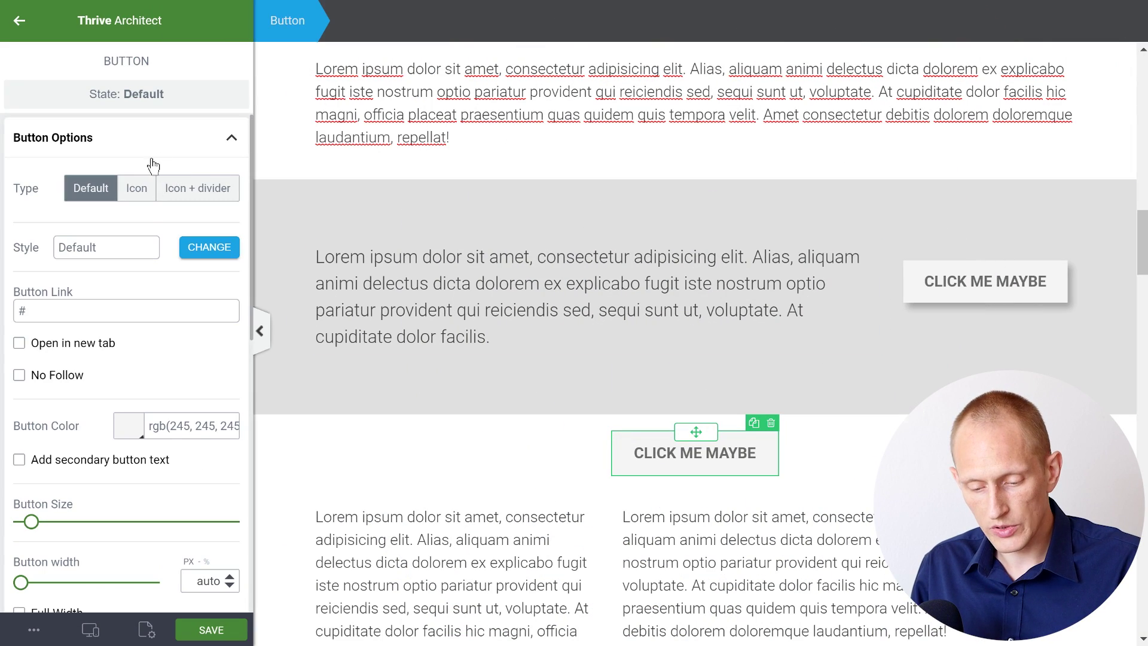
Step: Set the lower button's background colour to green #0fa727
scroll(150, 239, "down", 8)
left_click(57, 371)
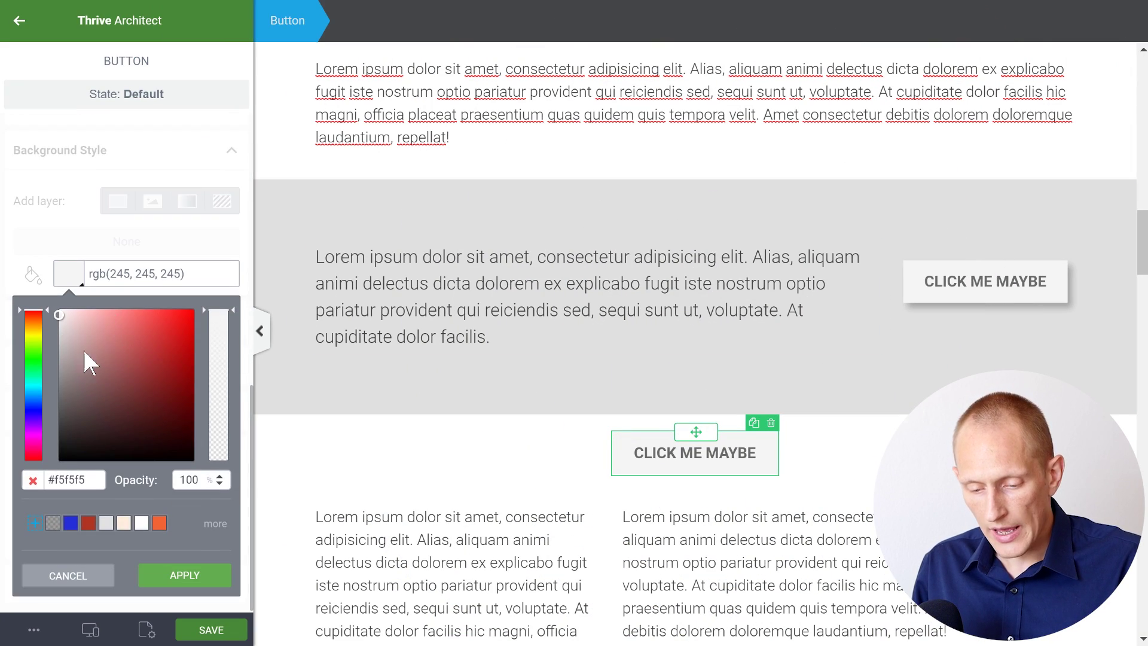
left_click_drag(79, 353, 183, 363)
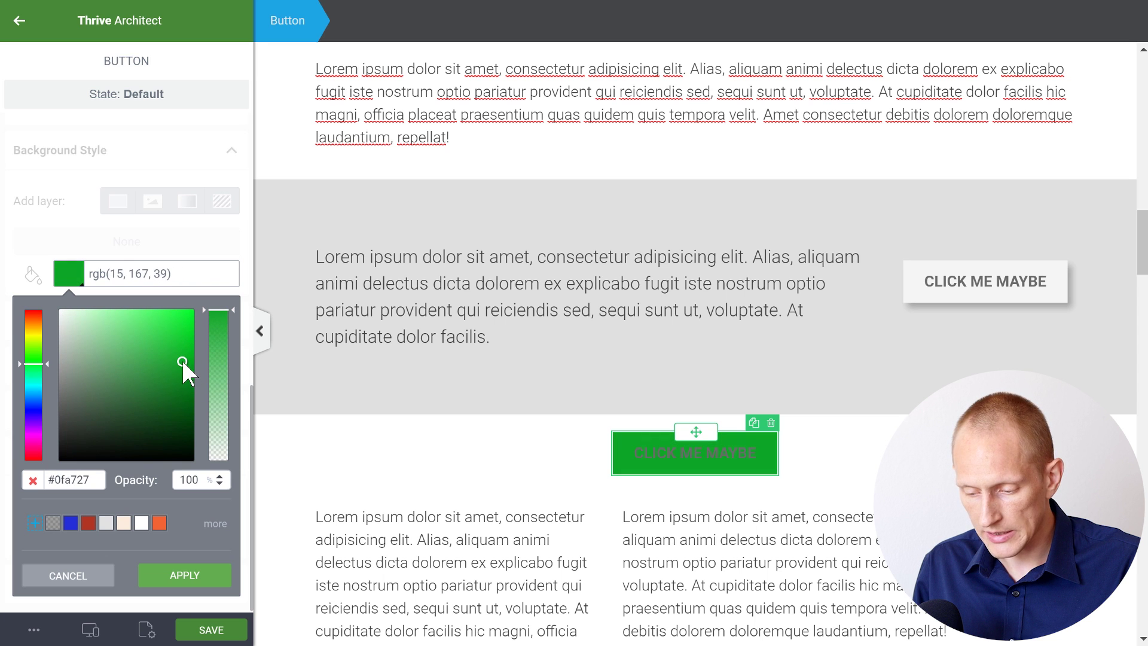
left_click(174, 578)
Step: Make the button's text colour white
scroll(135, 262, "up", 4)
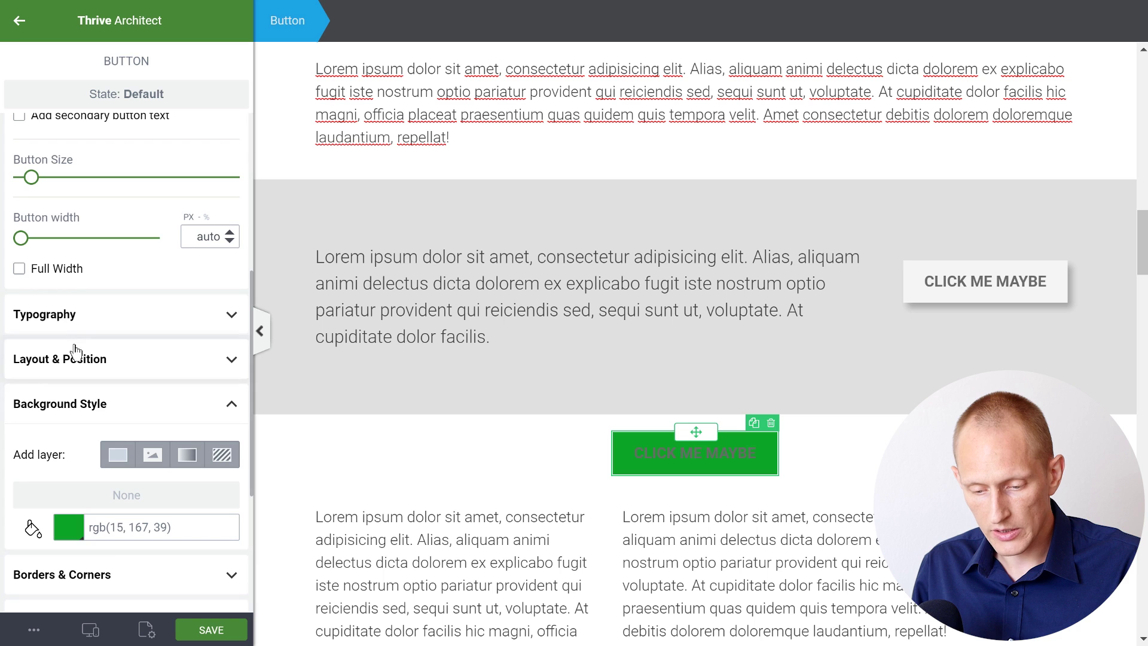
left_click(72, 313)
left_click(174, 497)
left_click(178, 501)
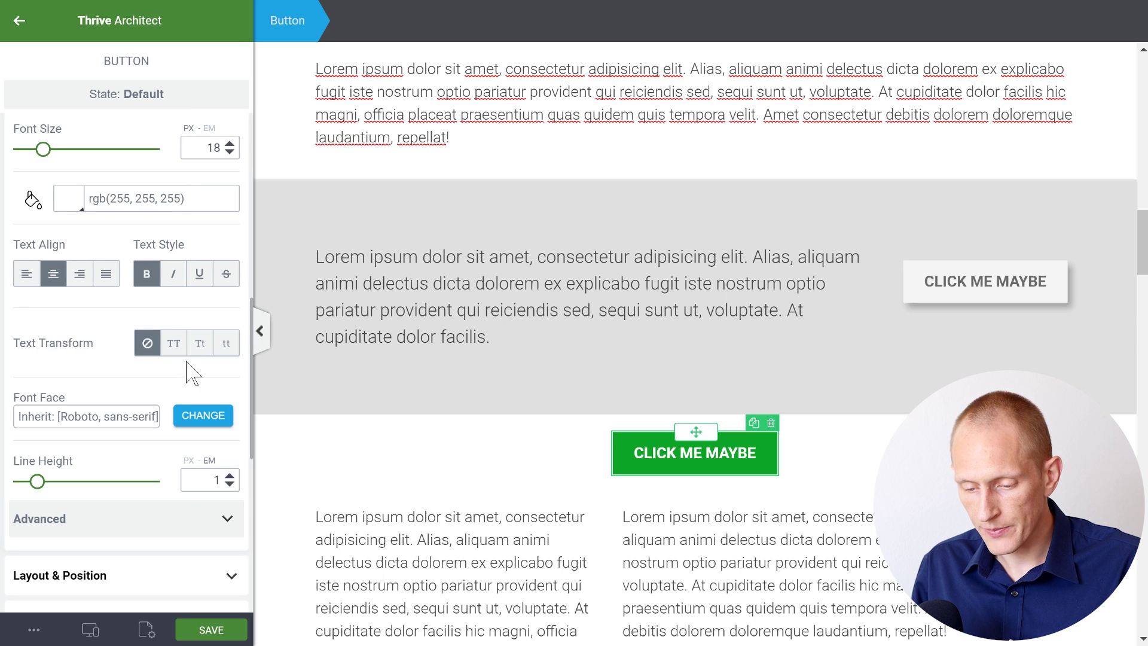
scroll(119, 215, "up", 3)
left_click(72, 259)
Step: Round the button's corners to an 8 px radius
scroll(141, 333, "down", 3)
left_click(95, 327)
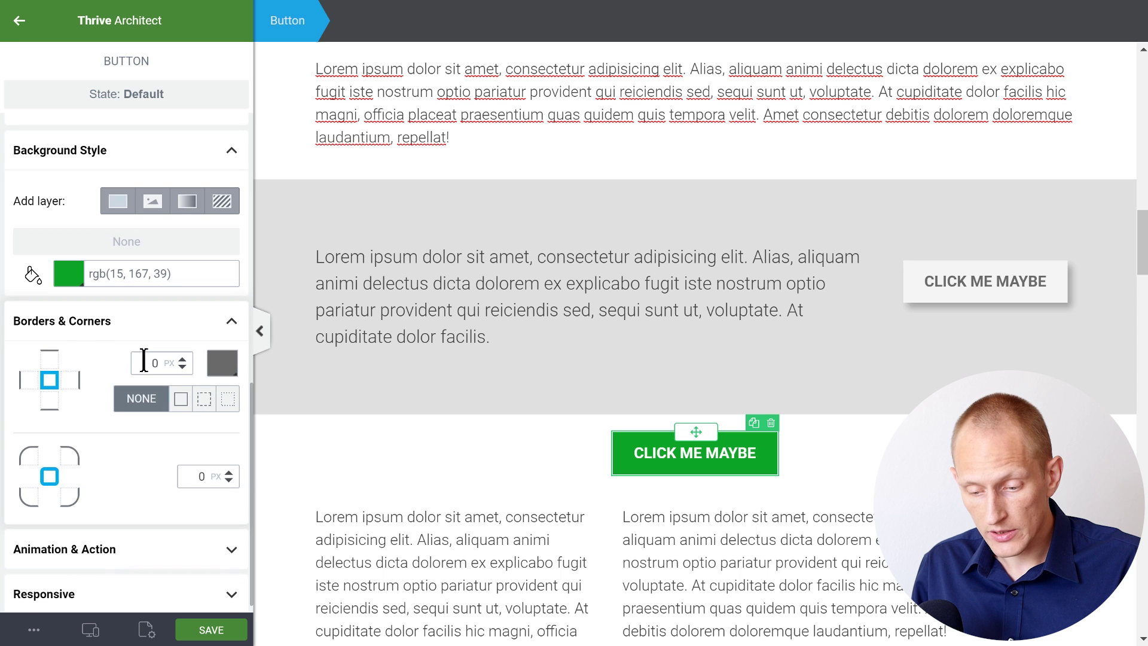
left_click_drag(230, 474, 230, 466)
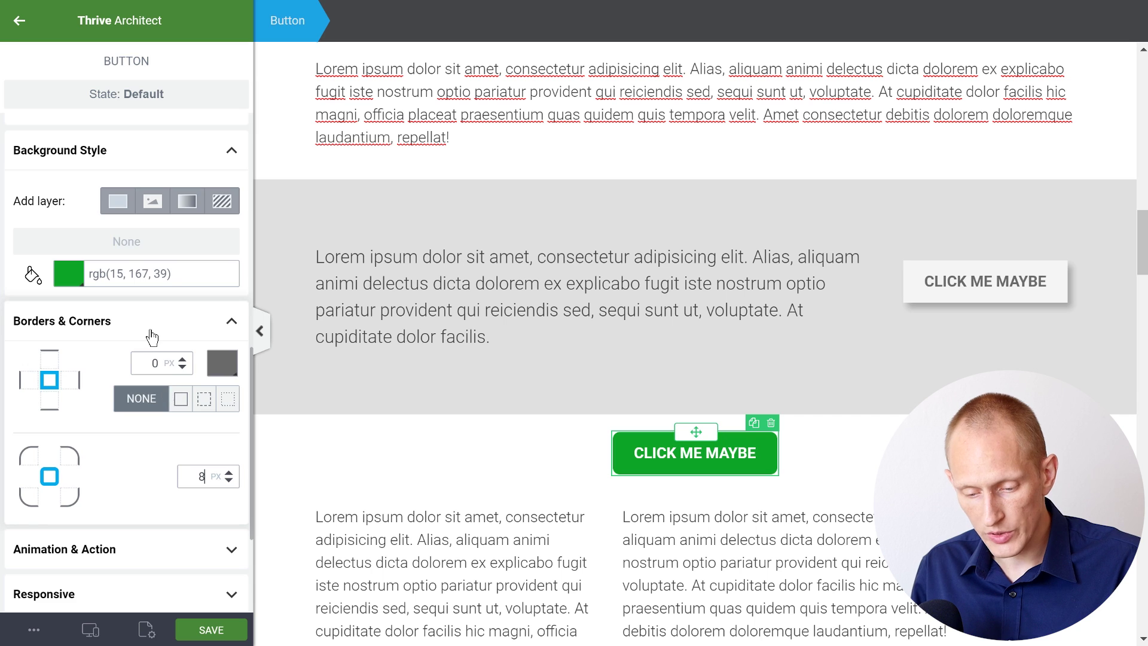
scroll(152, 338, "down", 3)
Step: Add a drop shadow to the green button with angle 270, blur 0 and distance 3 px
left_click(231, 508)
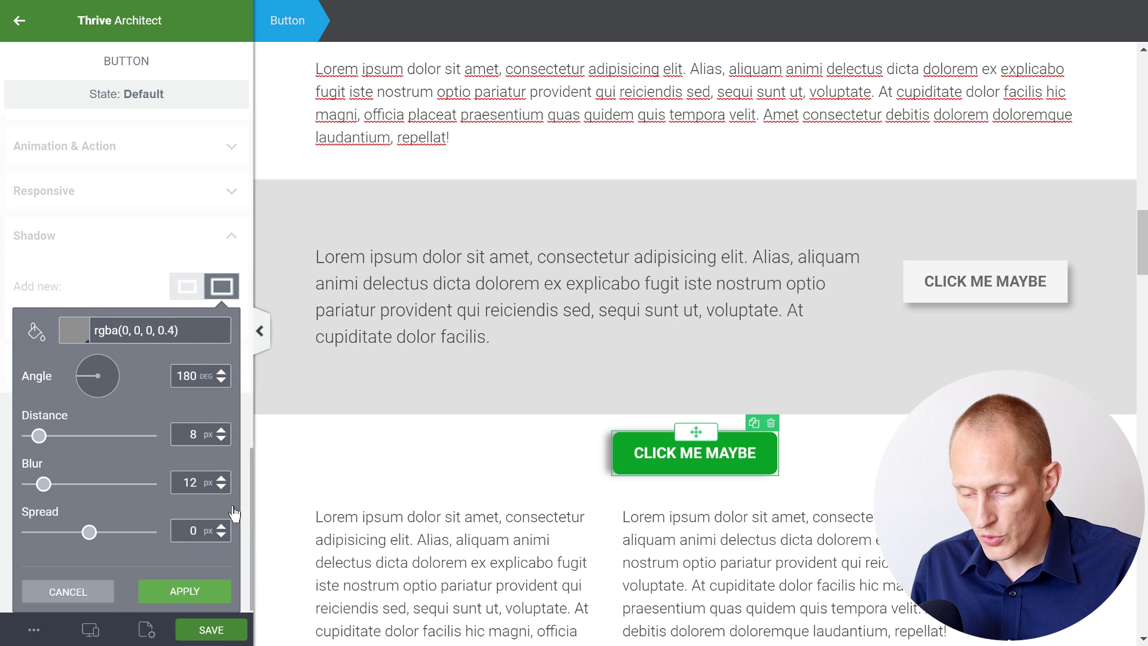
double_click(189, 376)
type("270")
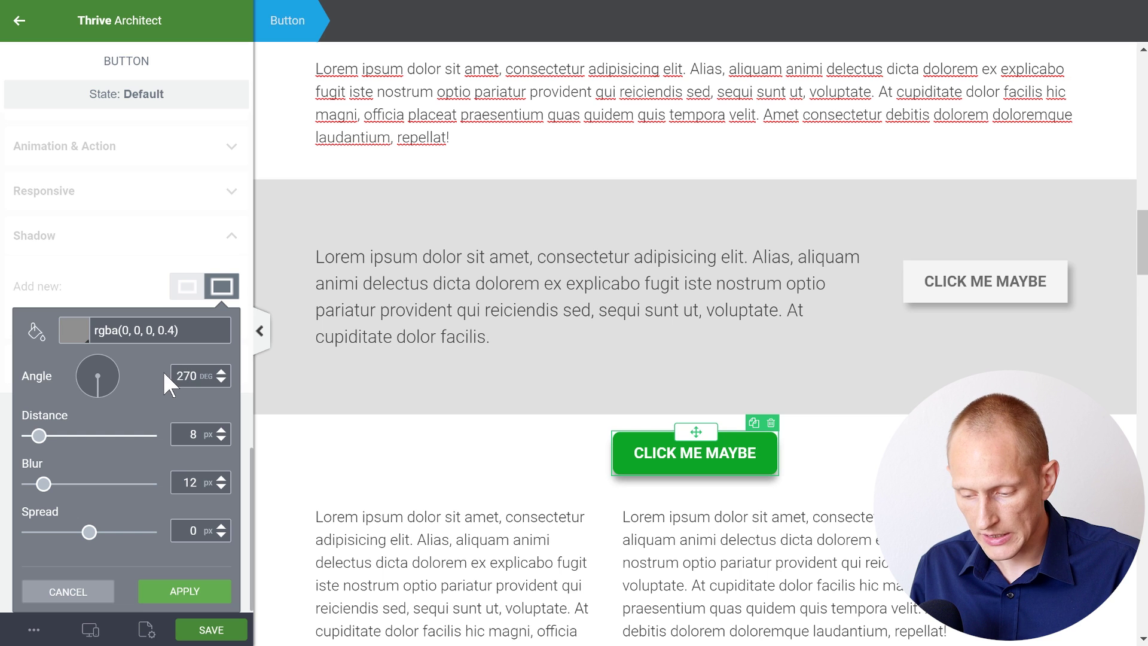
left_click_drag(44, 484, 2, 482)
double_click(192, 434)
type("3")
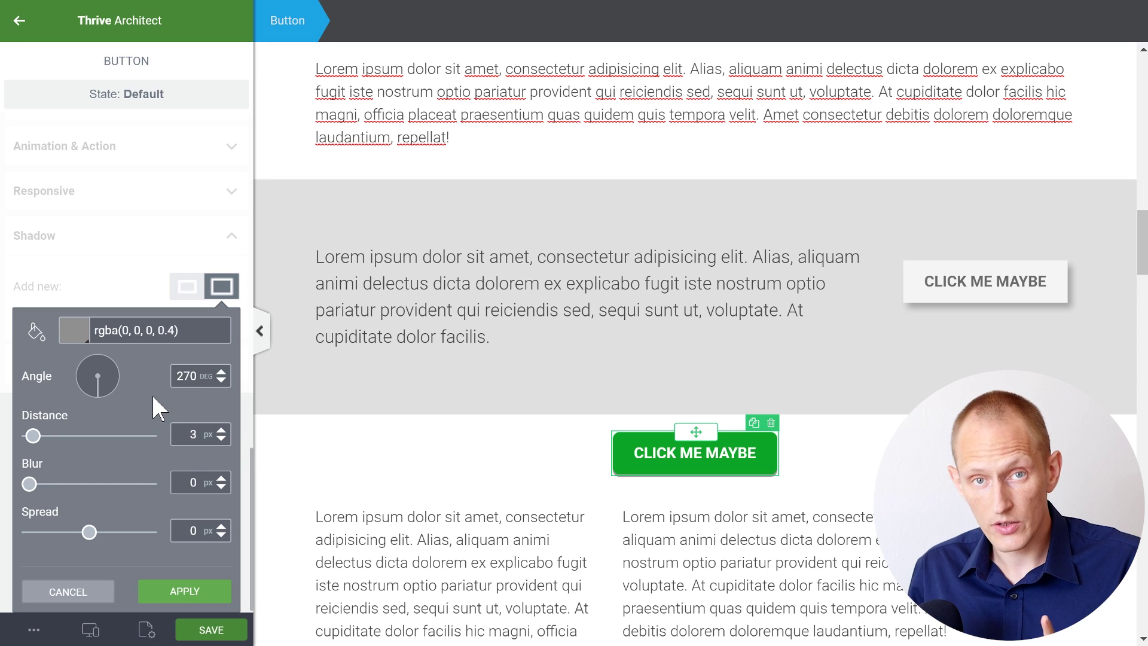
Step: Colour the shadow an opaque dark green, rgb(50,144,46), and apply it
left_click(76, 339)
left_click_drag(221, 350, 210, 293)
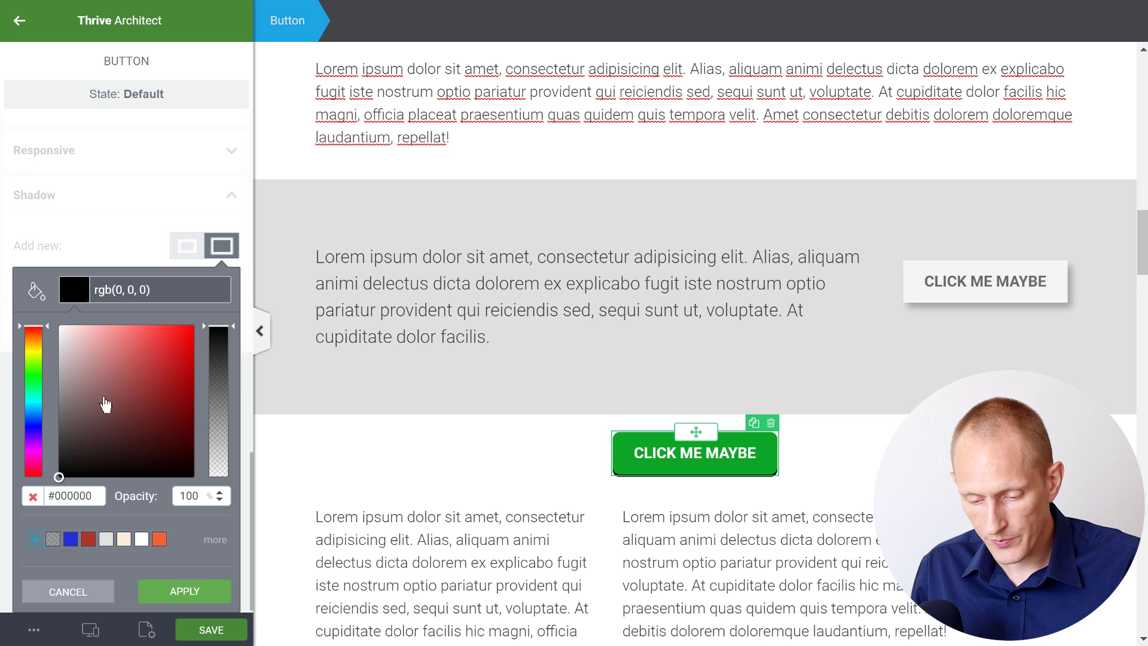
left_click(87, 306)
left_click(77, 296)
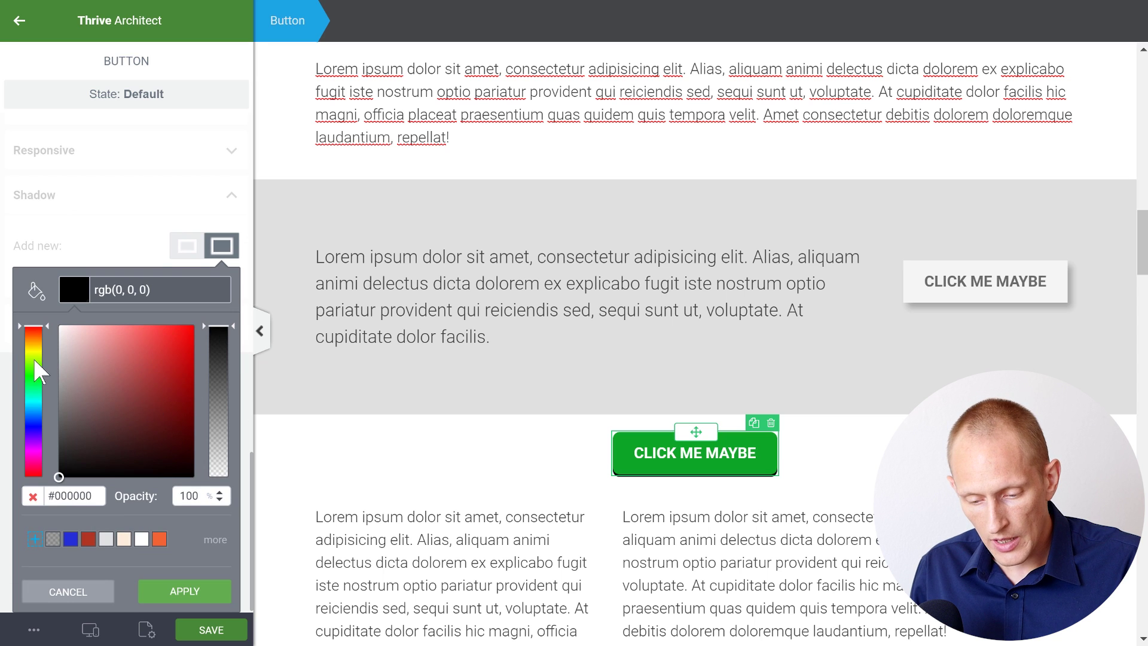
left_click(34, 374)
left_click_drag(171, 388, 152, 399)
left_click(178, 595)
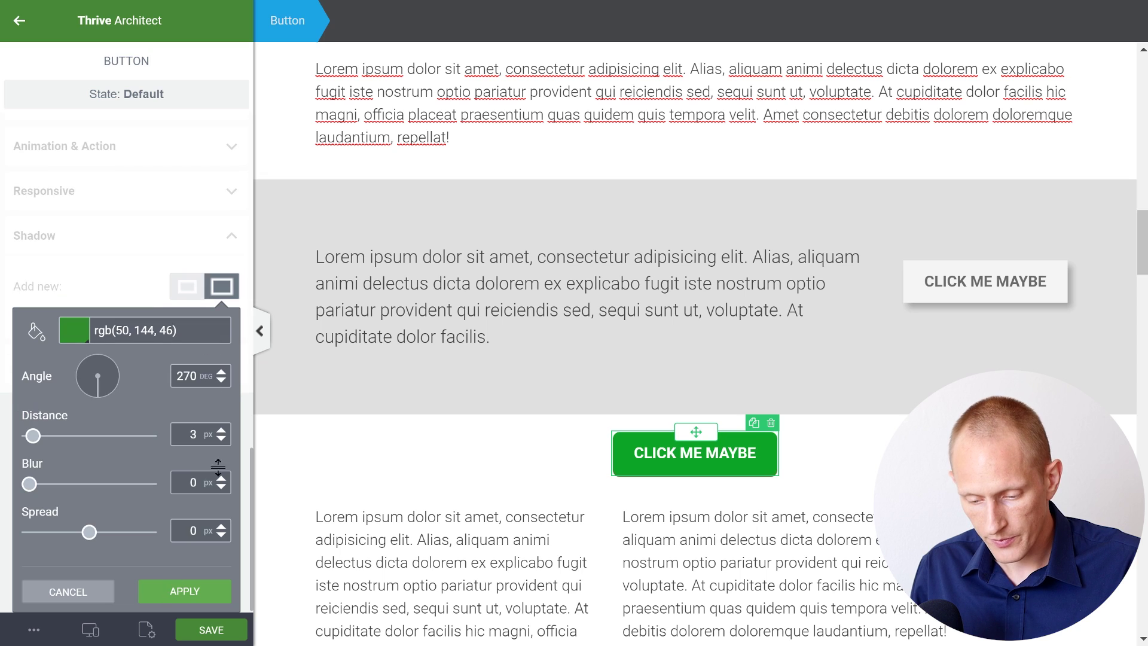
left_click(190, 592)
key("Escape")
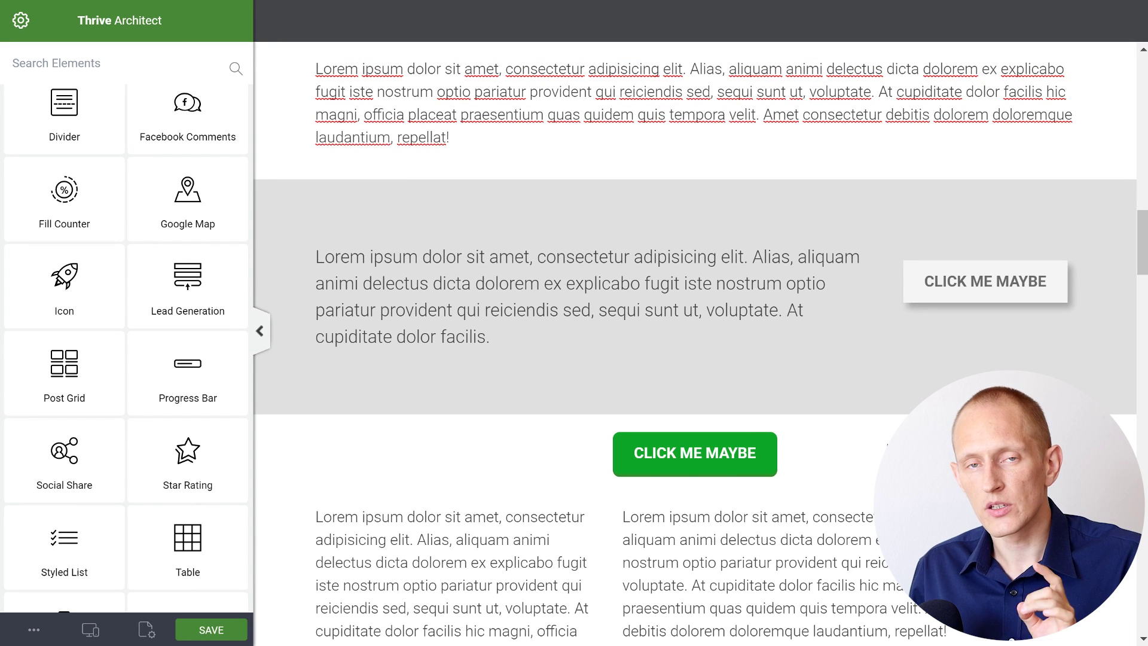
Step: Scroll past the text columns to the circular portrait with red and cream rings
scroll(910, 362, "down", 8)
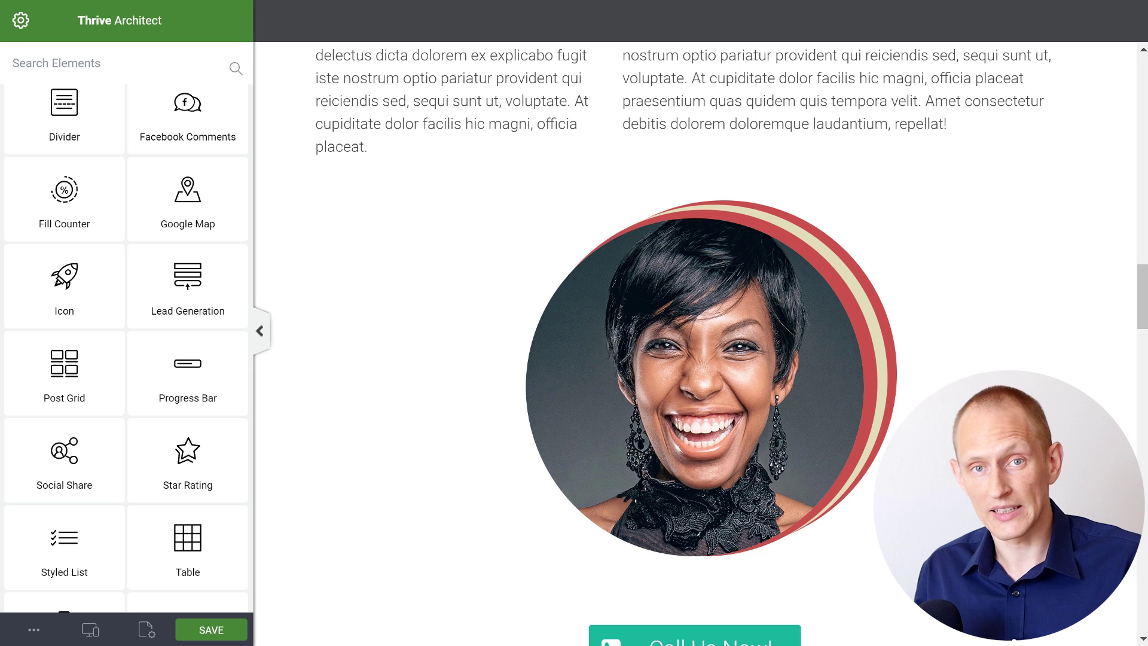
Step: Select the portrait image and inspect the first of its red, cream and red drop shadows
left_click(862, 356)
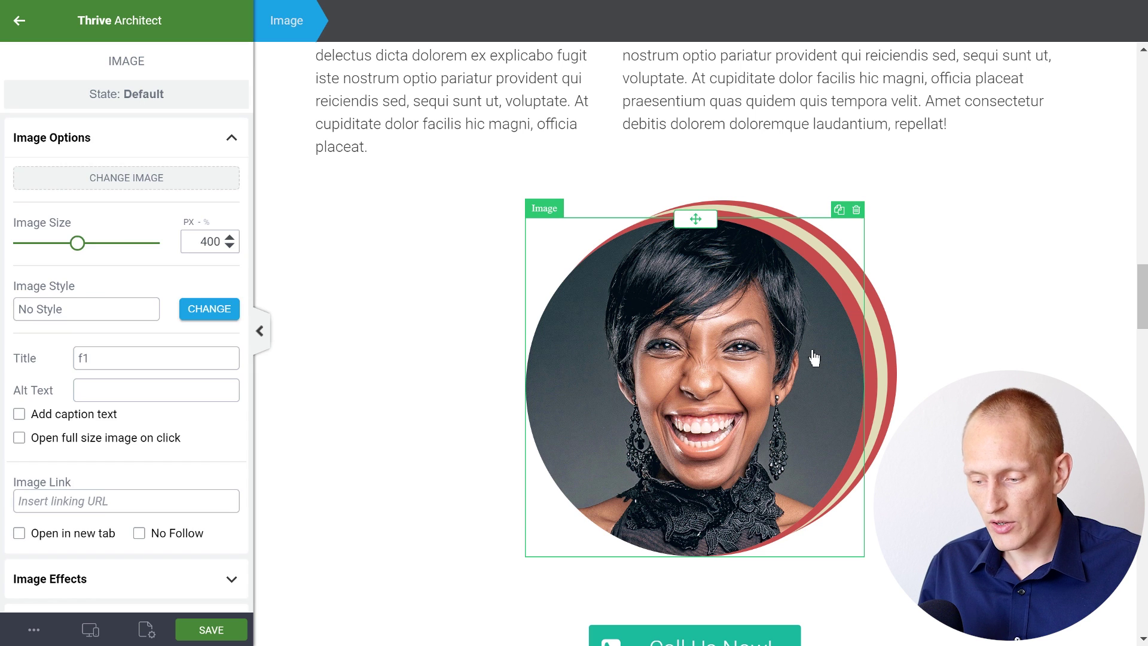
scroll(132, 392, "down", 10)
scroll(114, 443, "down", 1)
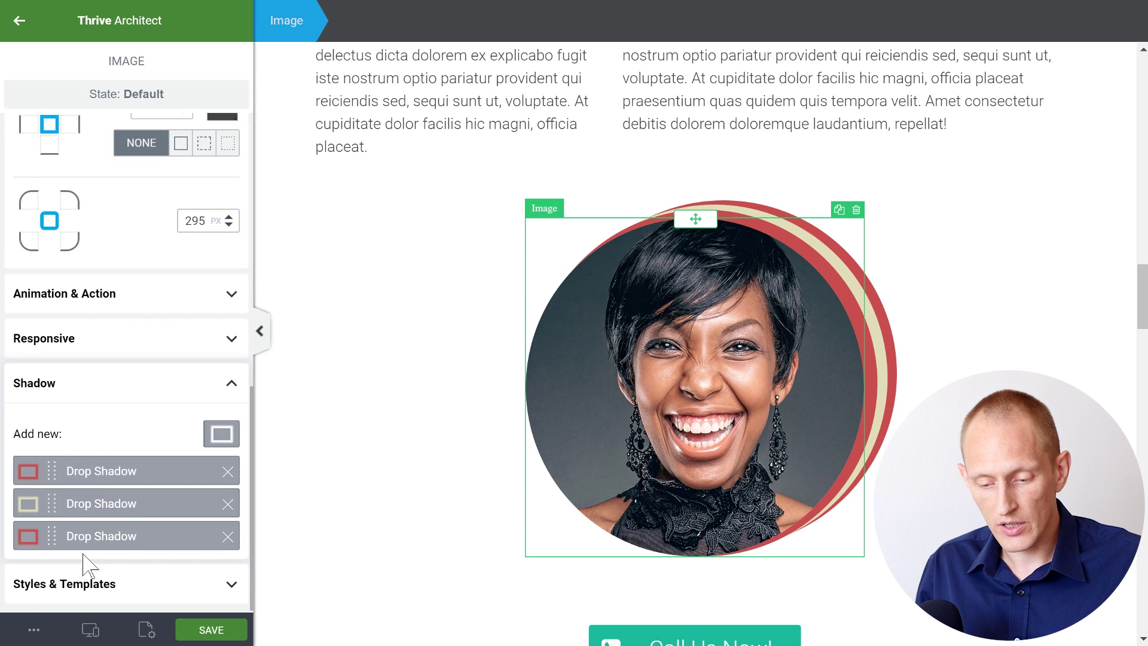
left_click(90, 476)
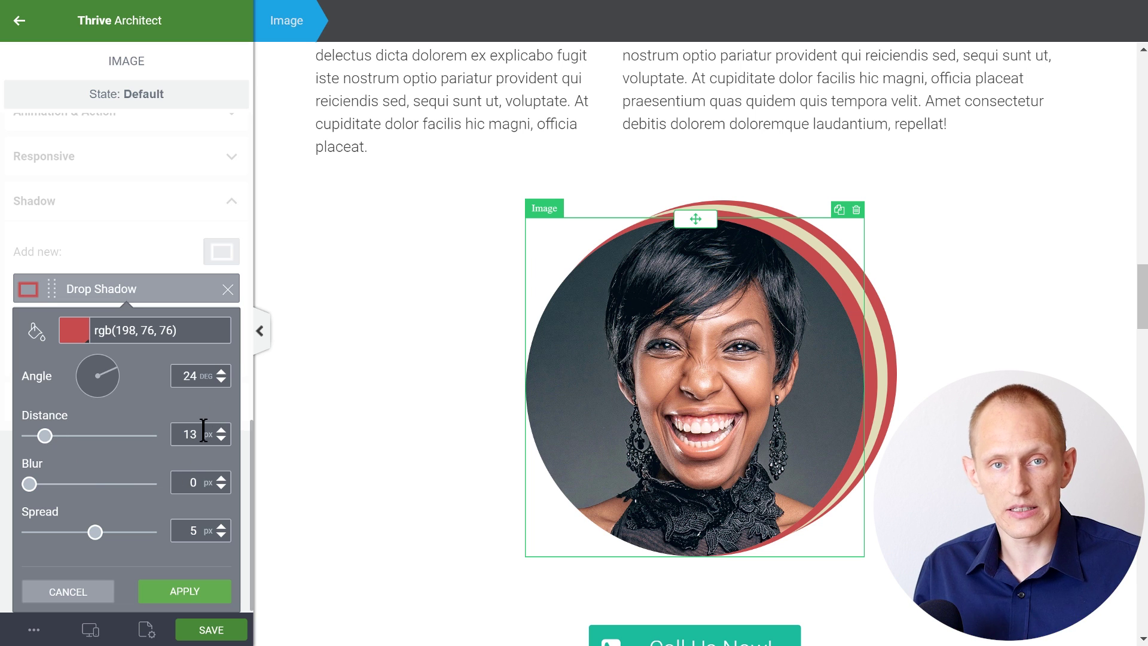
left_click(97, 589)
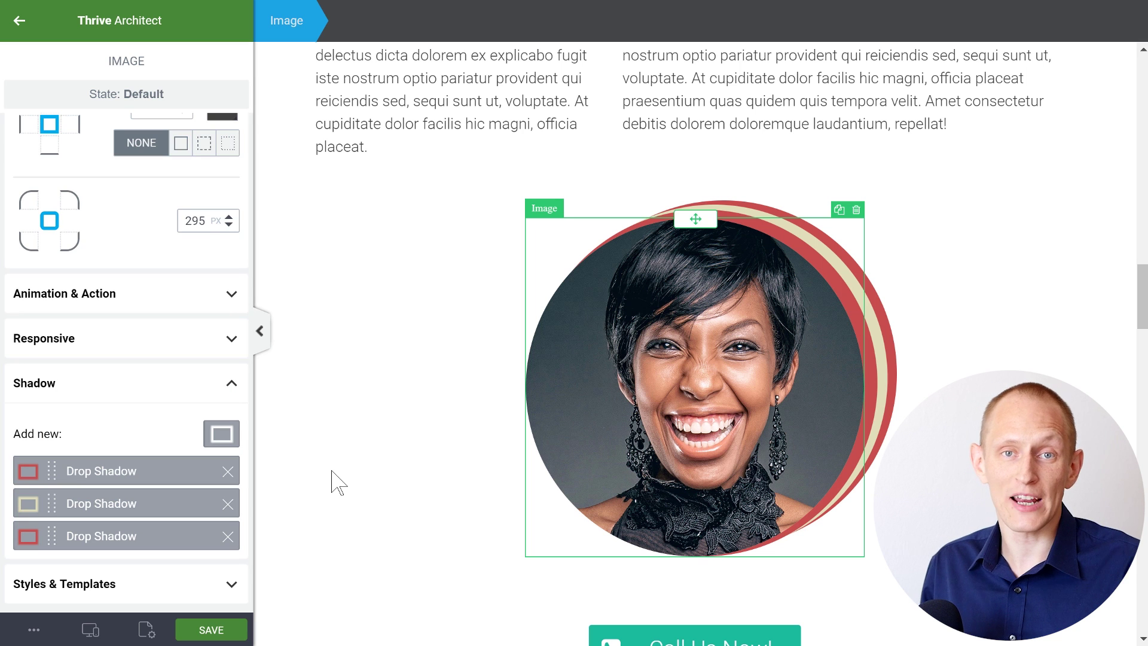